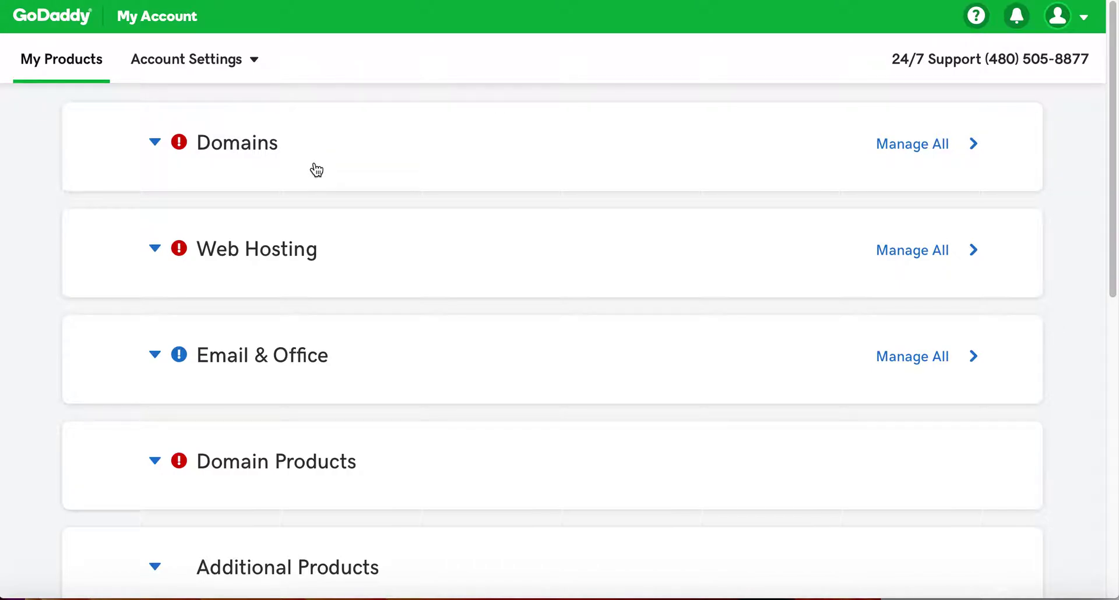
- Open the GoDaddy domain auctions page from the Domain Products in the account's product list
scroll(316, 169, down, 6)
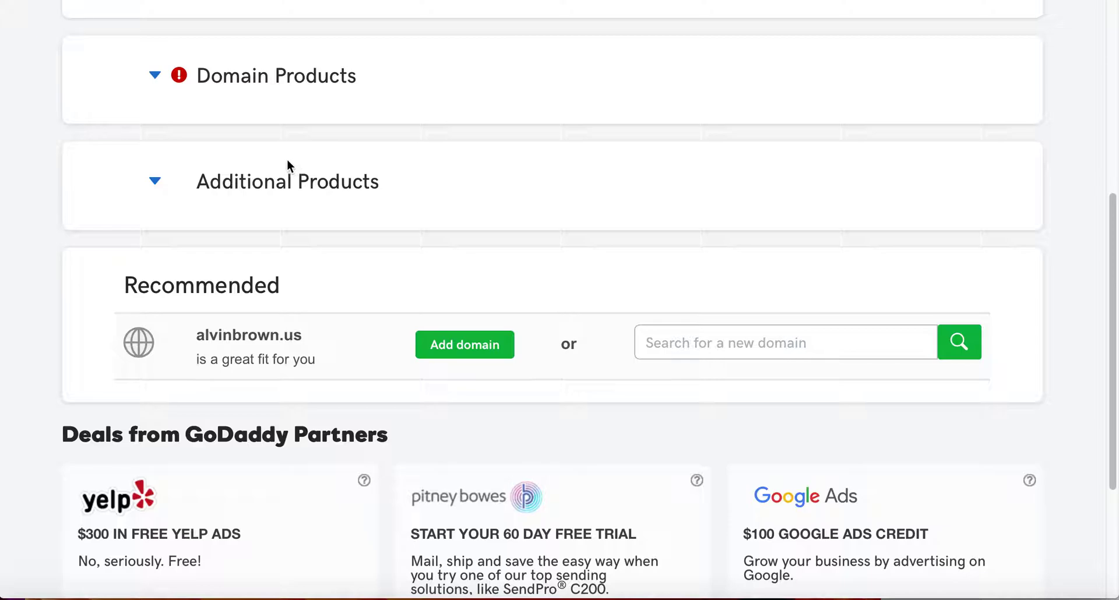
click(155, 81)
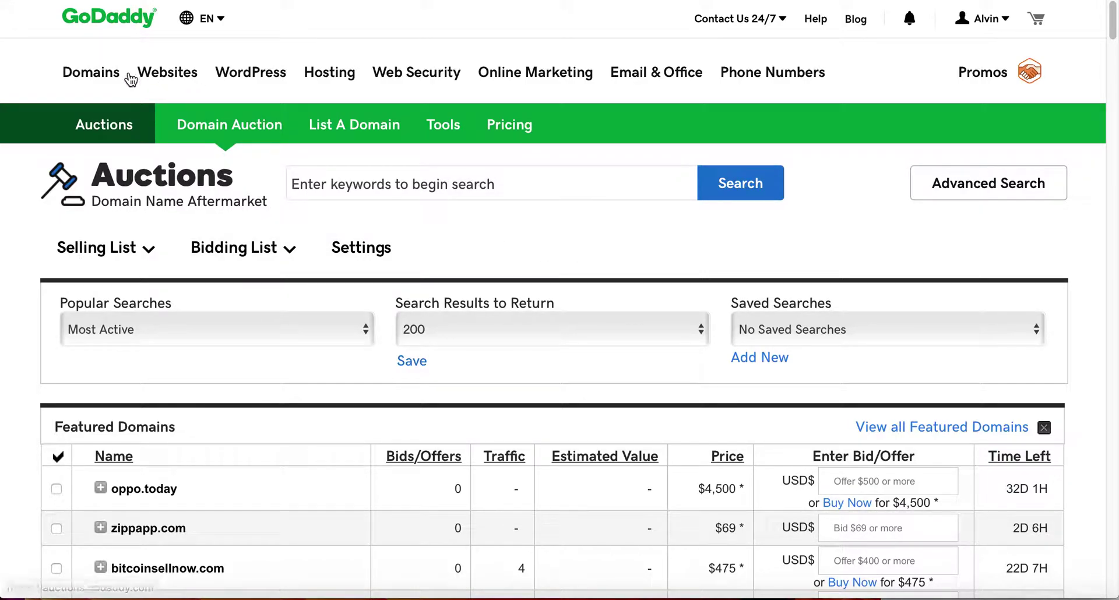
mouse_move(108, 76)
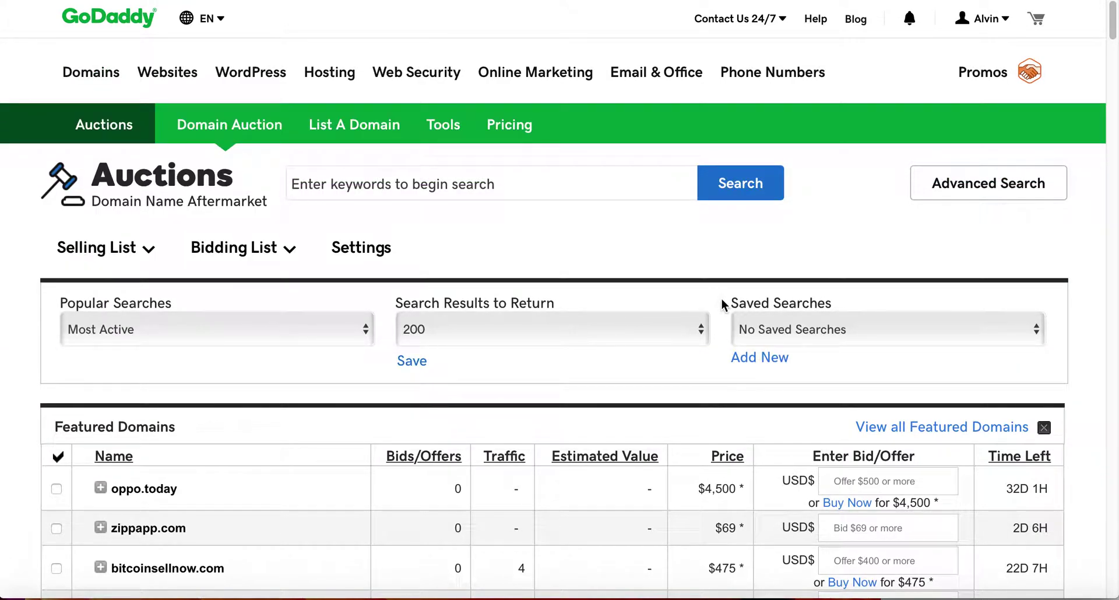
click(362, 331)
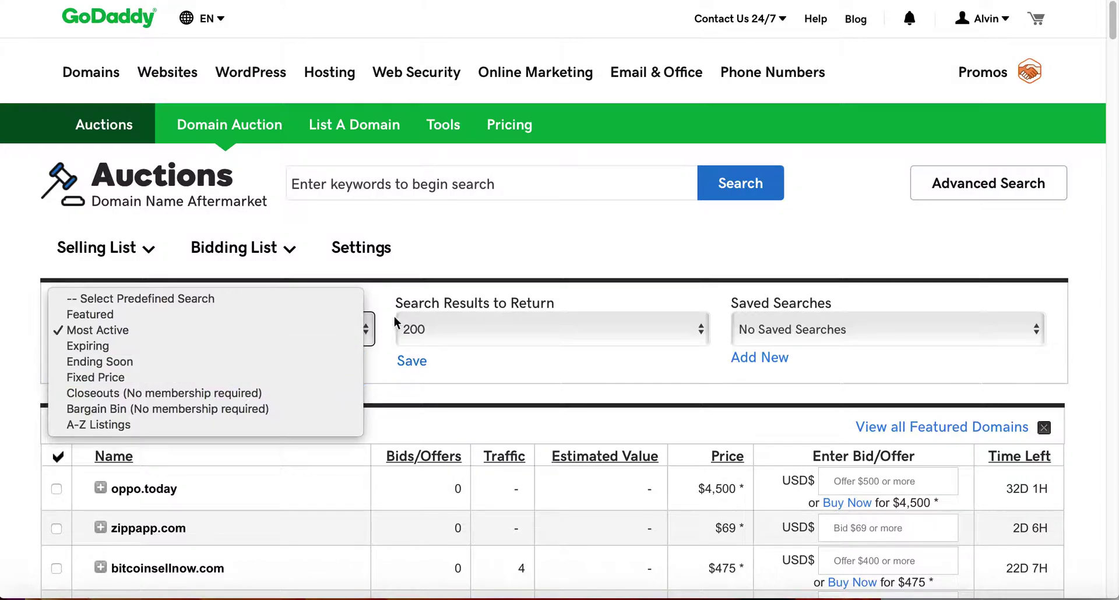
click(1062, 281)
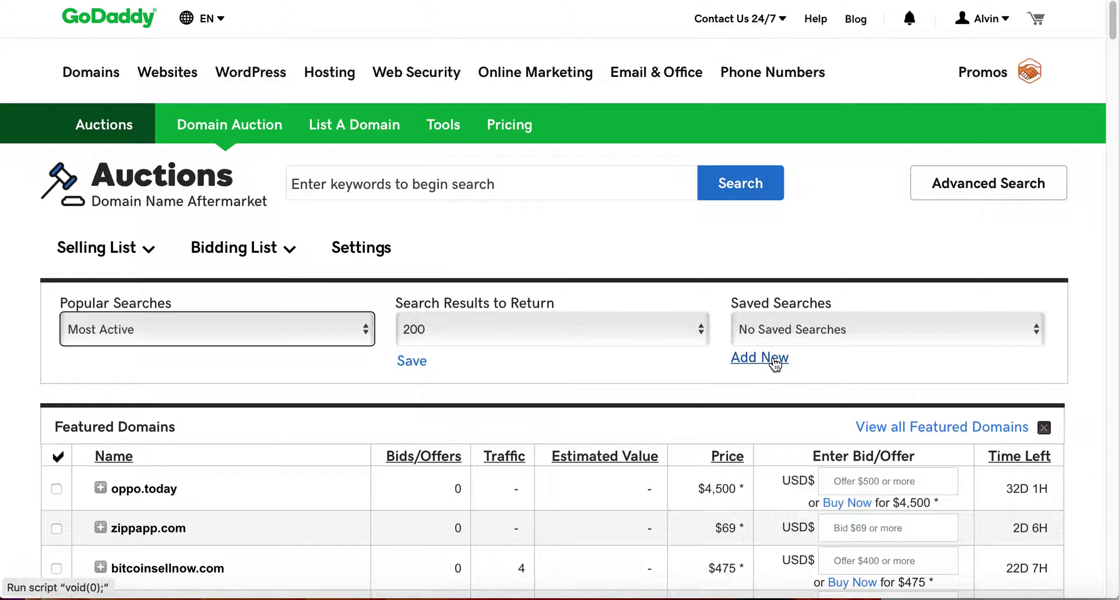
click(800, 333)
click(812, 366)
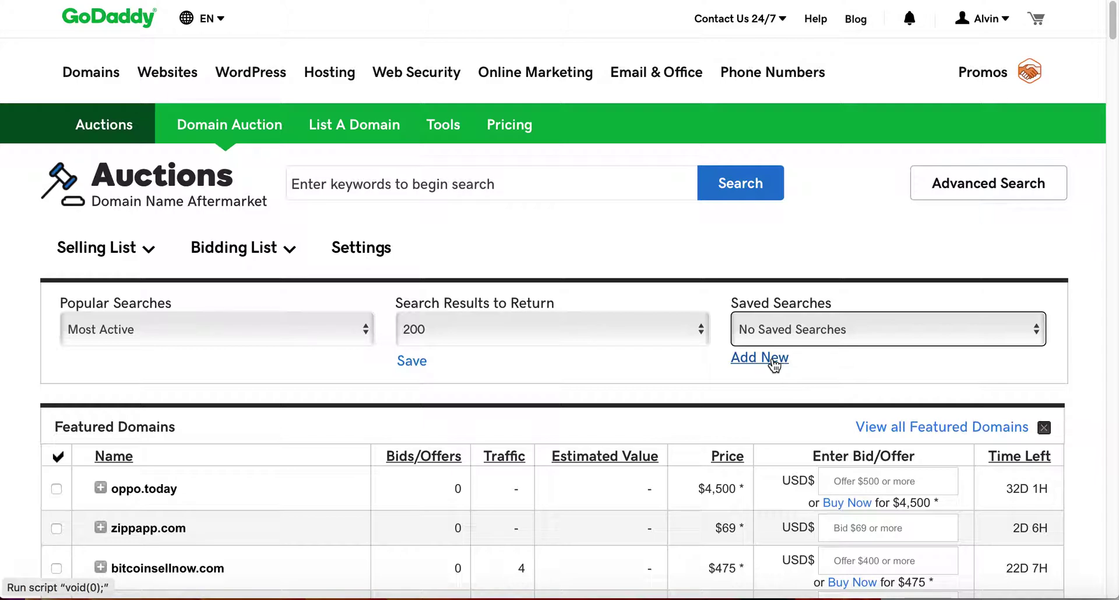
- Start a new saved search for COM domains whose name contains the keyword "hits"
click(774, 364)
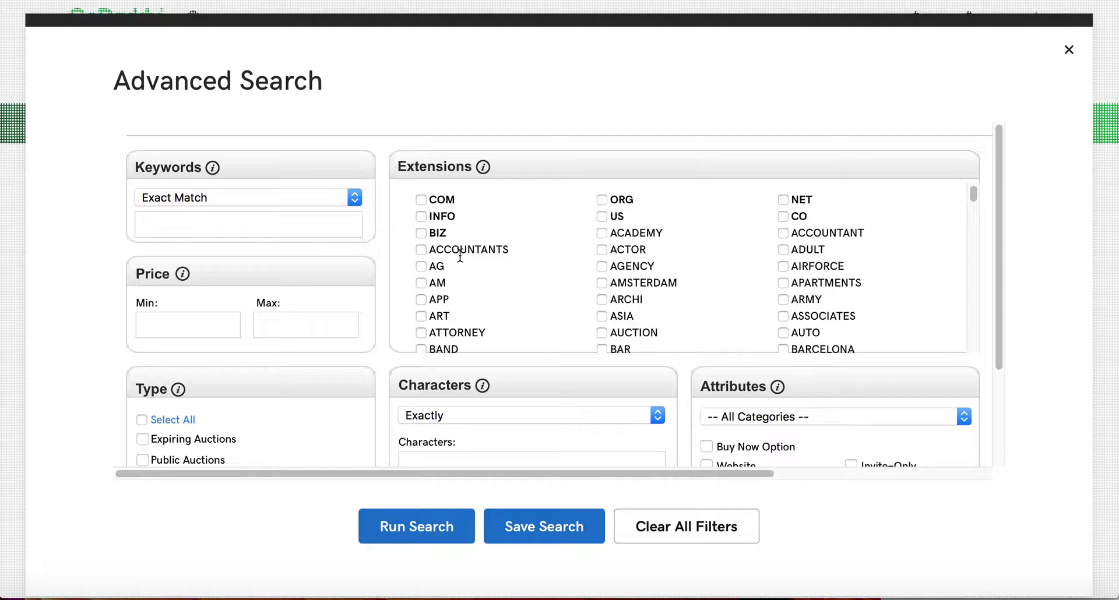
click(421, 200)
click(354, 200)
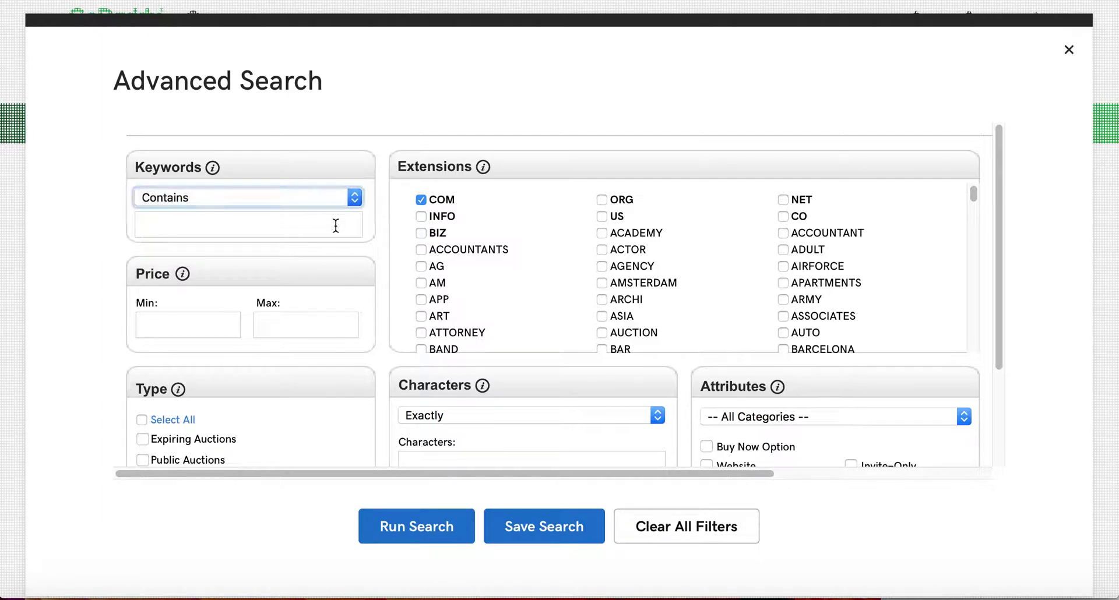
click(335, 226)
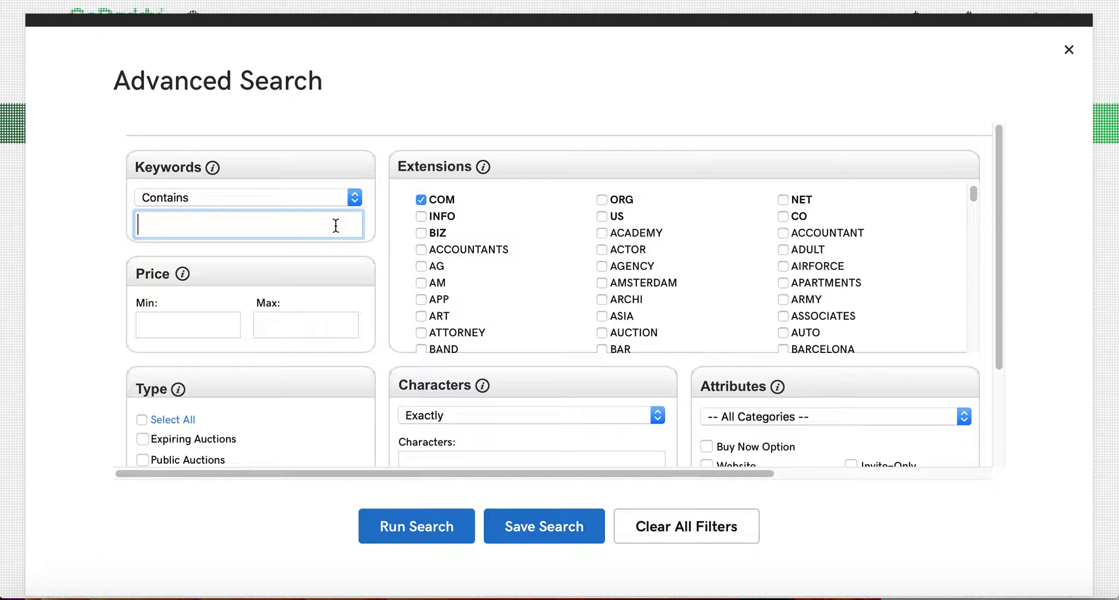
text(hit)
text(s)
- Try the Ends With keyword match and set it back to Contains
click(357, 197)
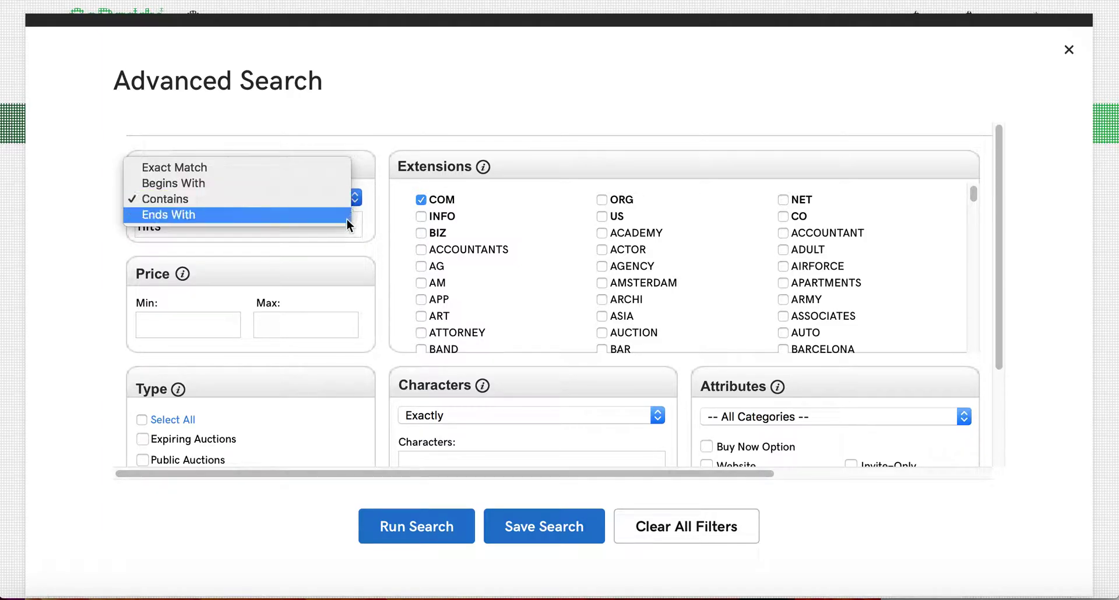
click(346, 215)
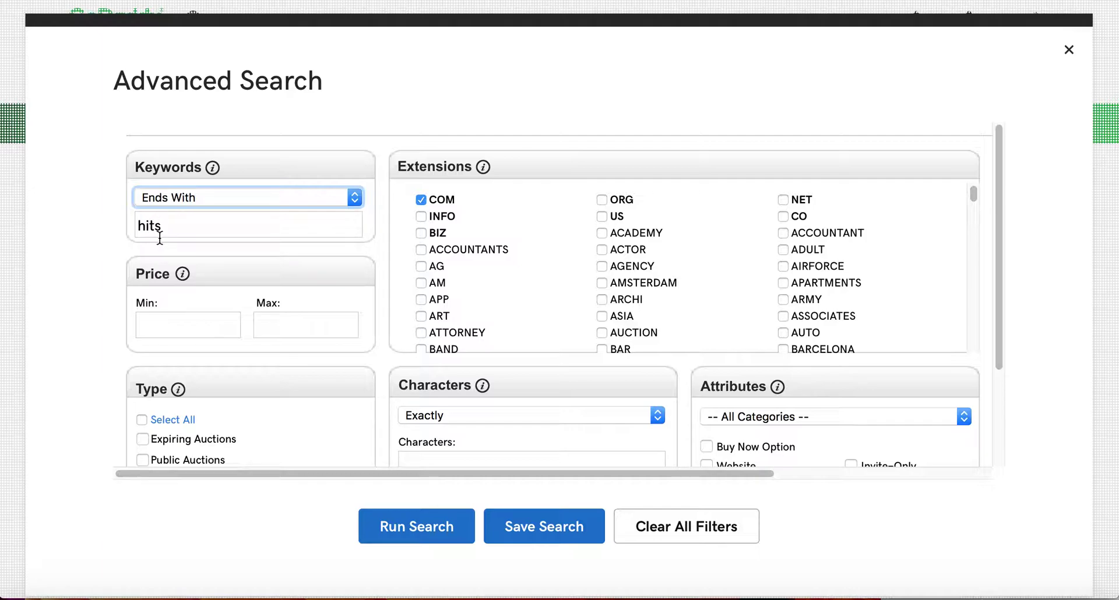
click(175, 322)
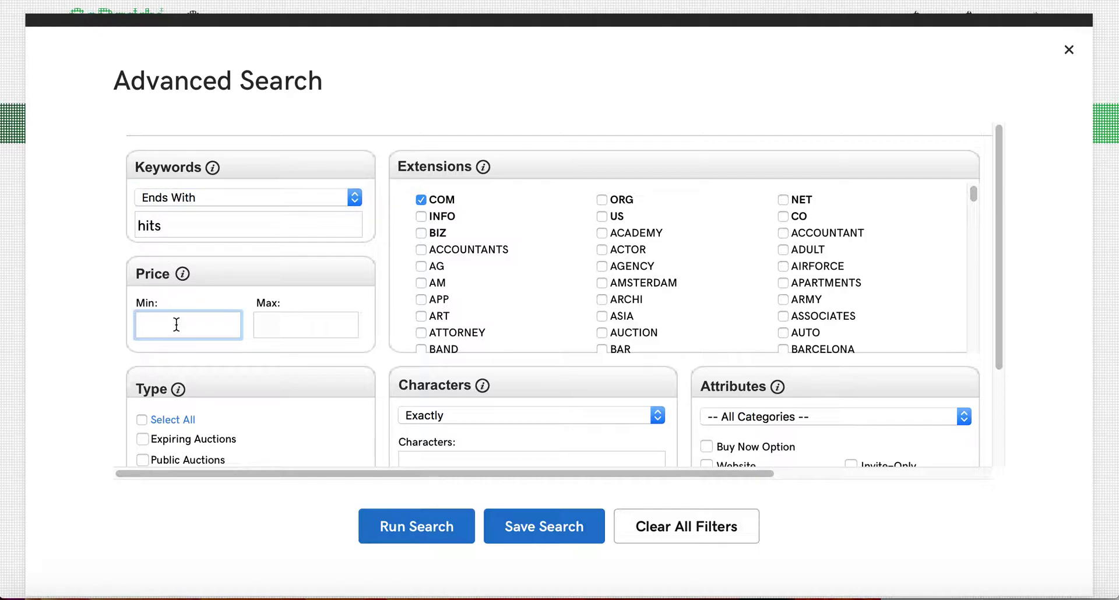
click(343, 200)
click(334, 183)
- Replace the search keyword with "gardens"
click(317, 225)
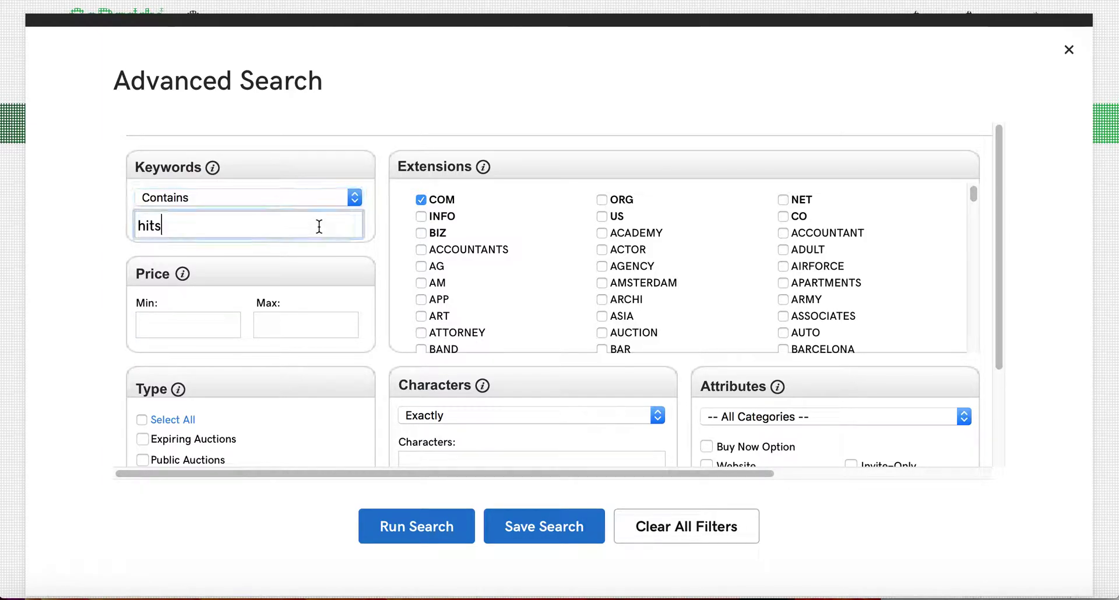
drag(266, 221, 137, 222)
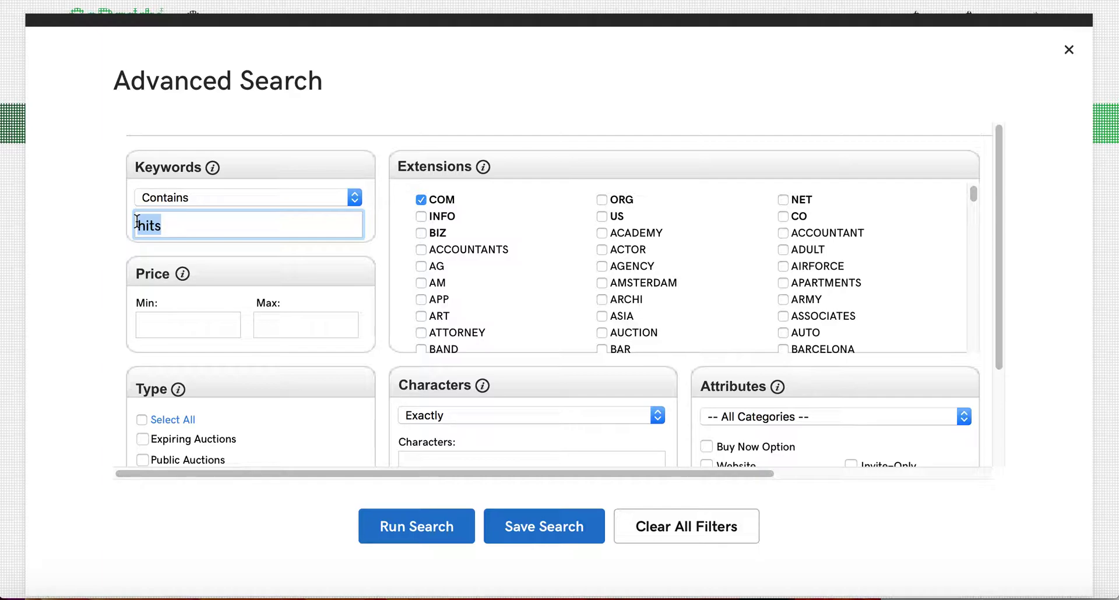
text(gardens)
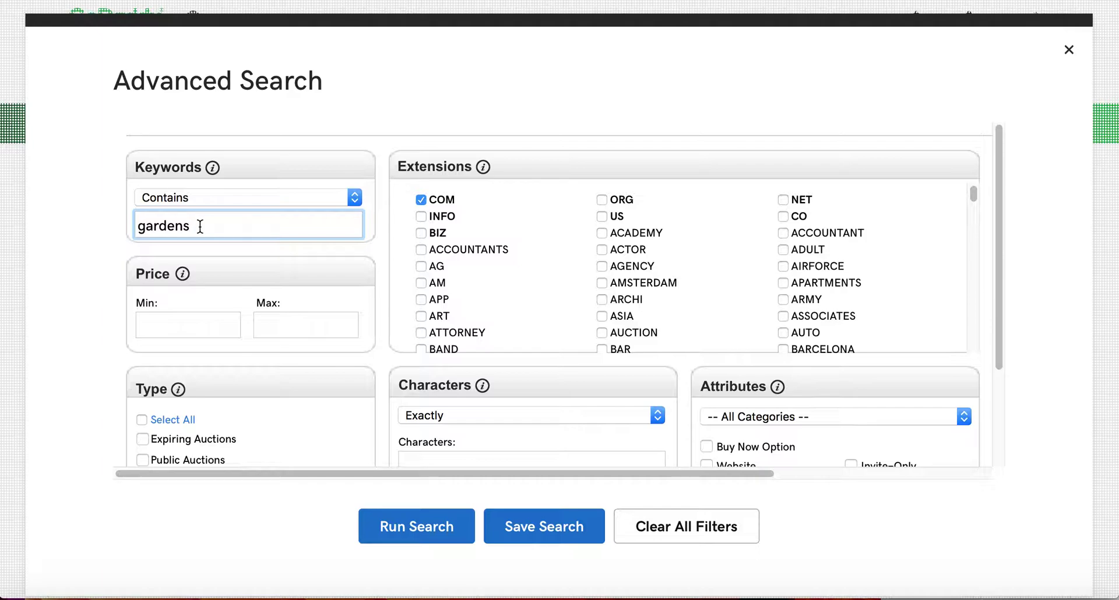
- Limit the search types to Expiring Auctions and Closeout Domains
scroll(224, 313, down, 2)
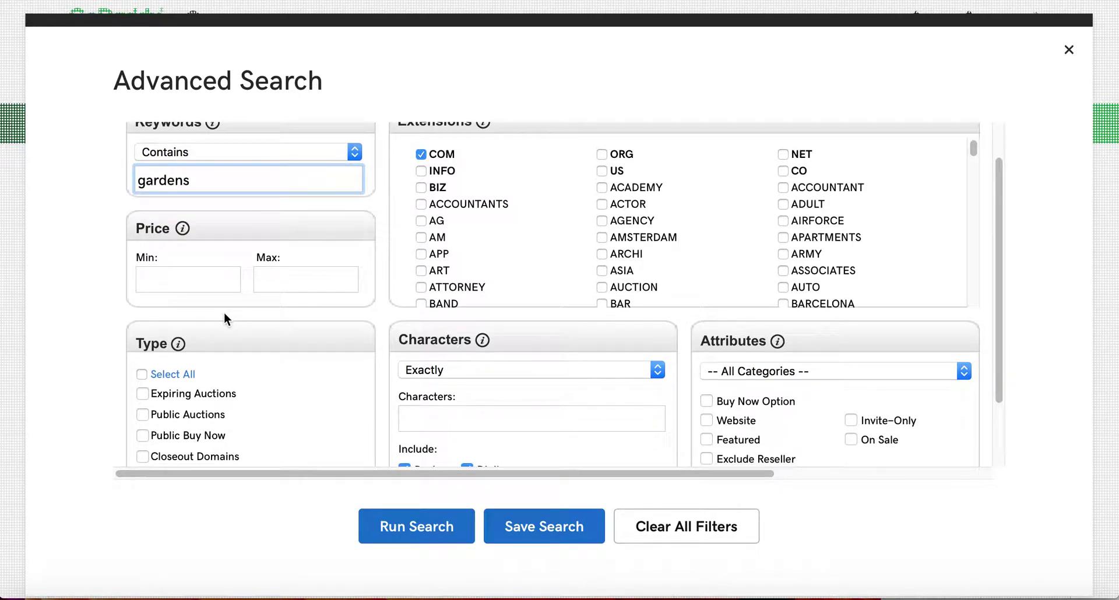
click(234, 277)
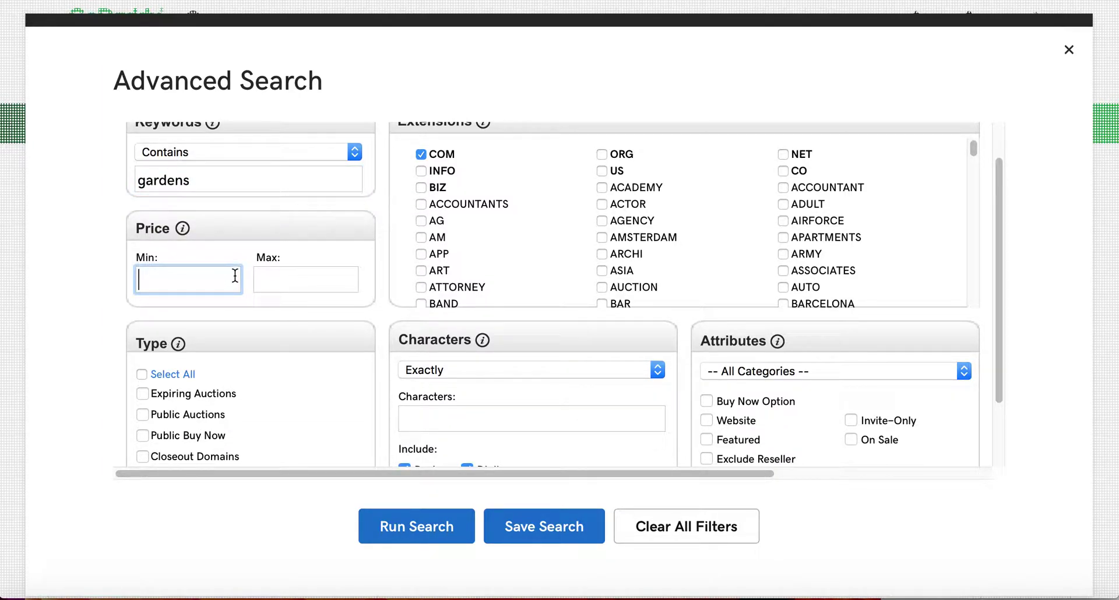
scroll(262, 280, down, 4)
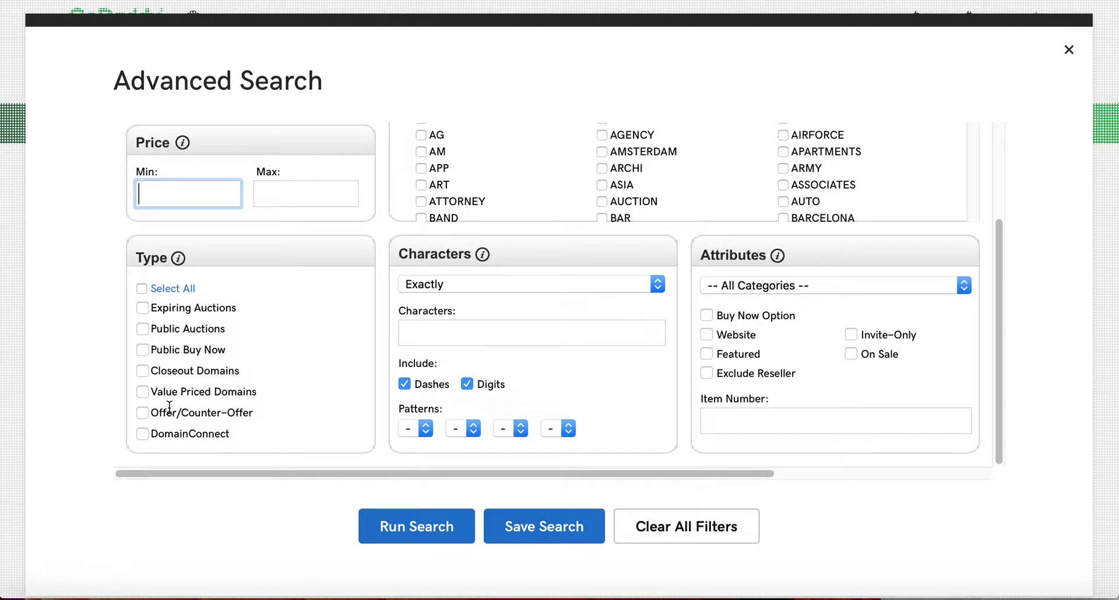
click(145, 307)
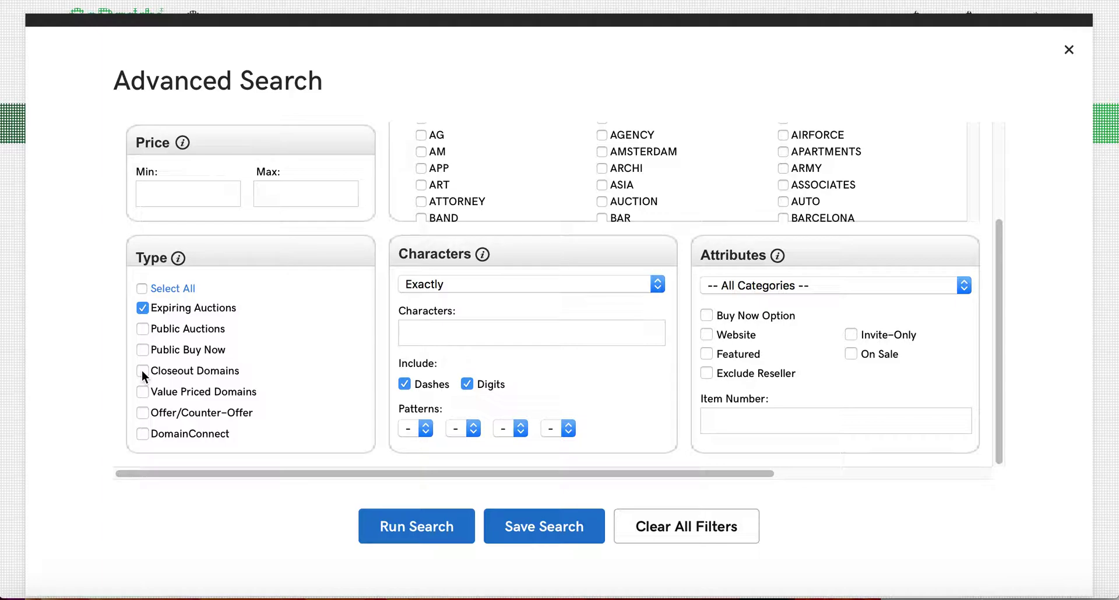
click(143, 373)
- Exclude dashes and digits from the domain names and limit them to no more than 15 characters
scroll(516, 385, up, 1)
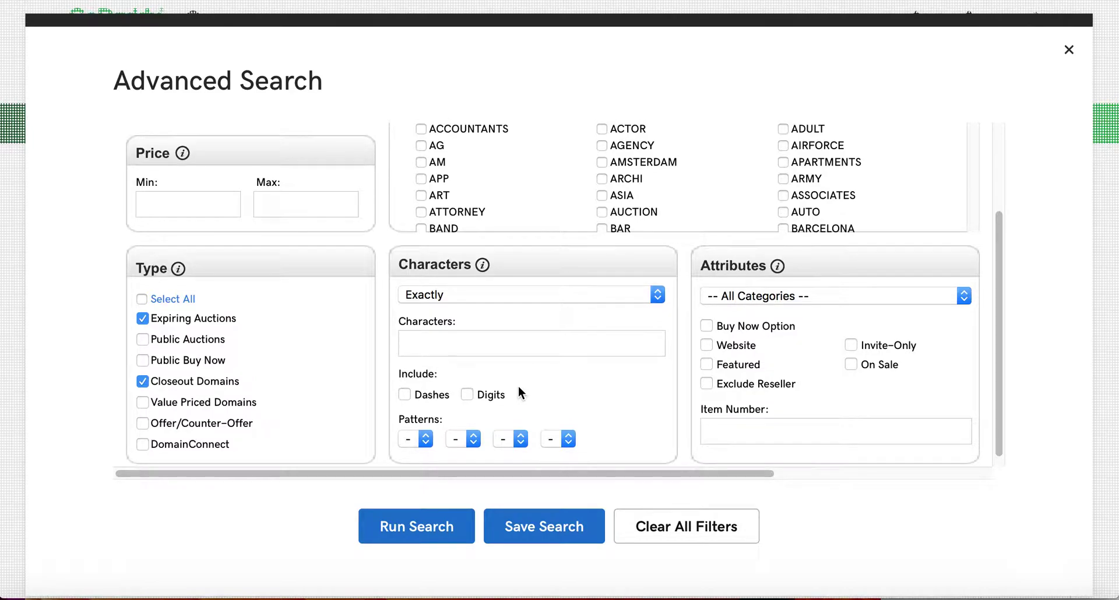
scroll(513, 387, up, 1)
click(496, 347)
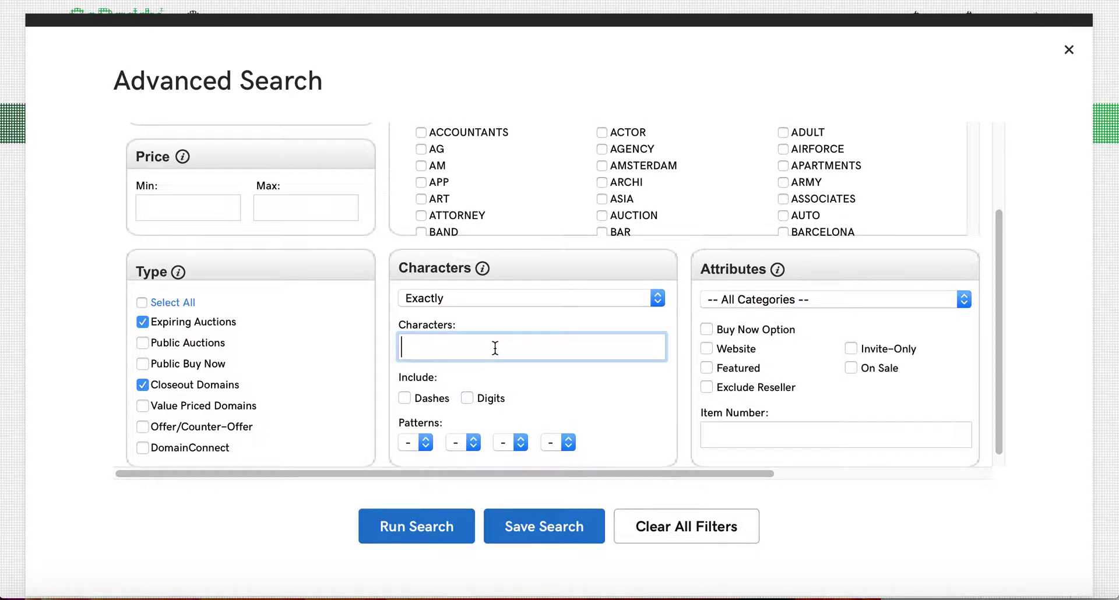
click(500, 297)
click(499, 314)
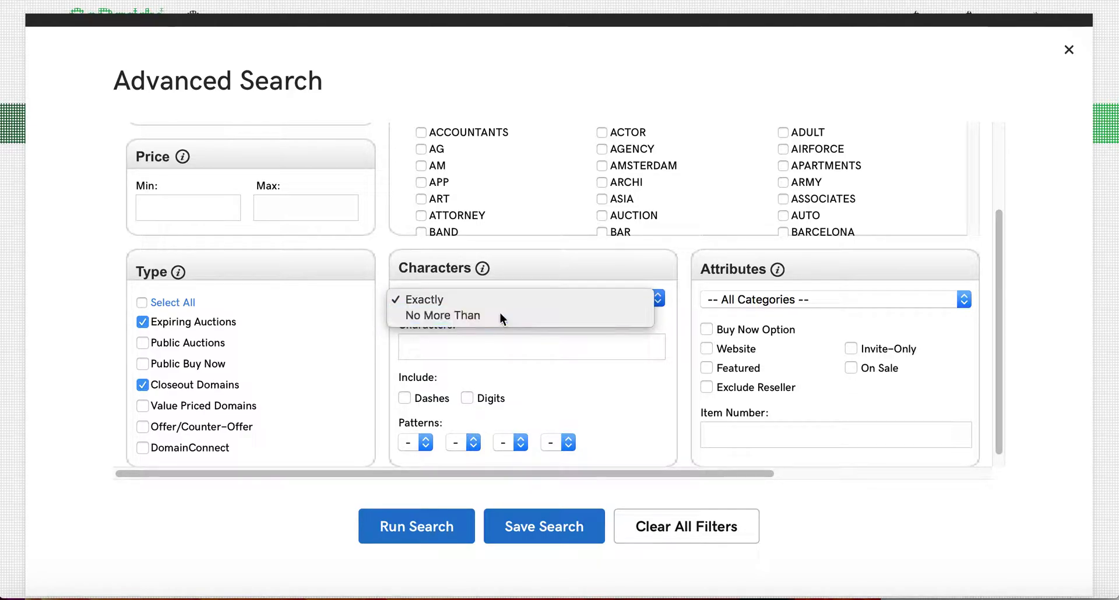
click(496, 345)
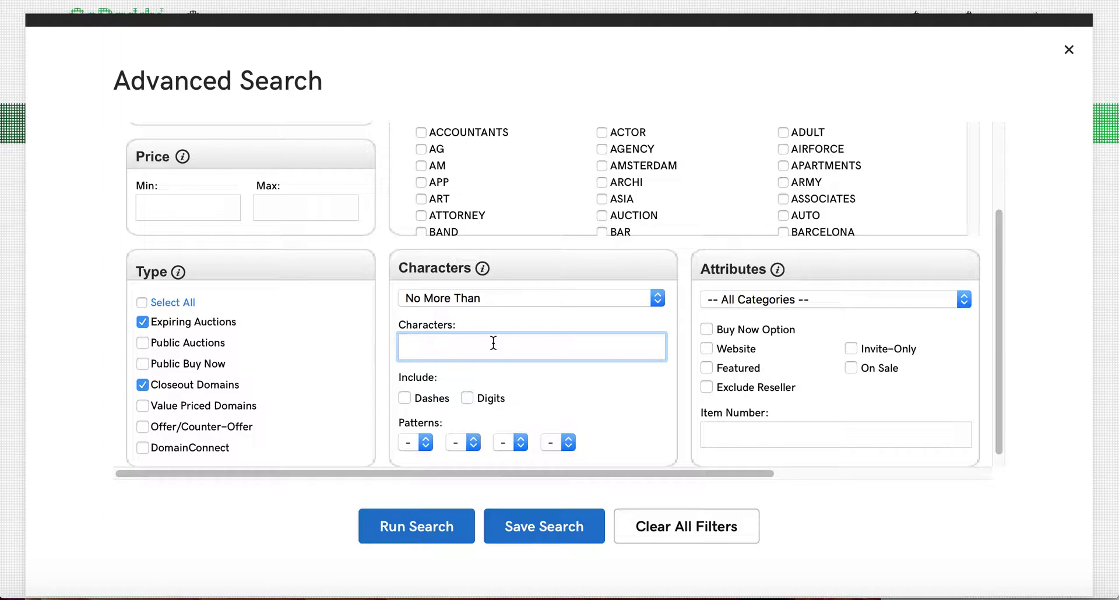
text(15)
- Restrict the search to auctions ending in less than 8 days
scroll(798, 328, up, 1)
scroll(798, 328, up, 3)
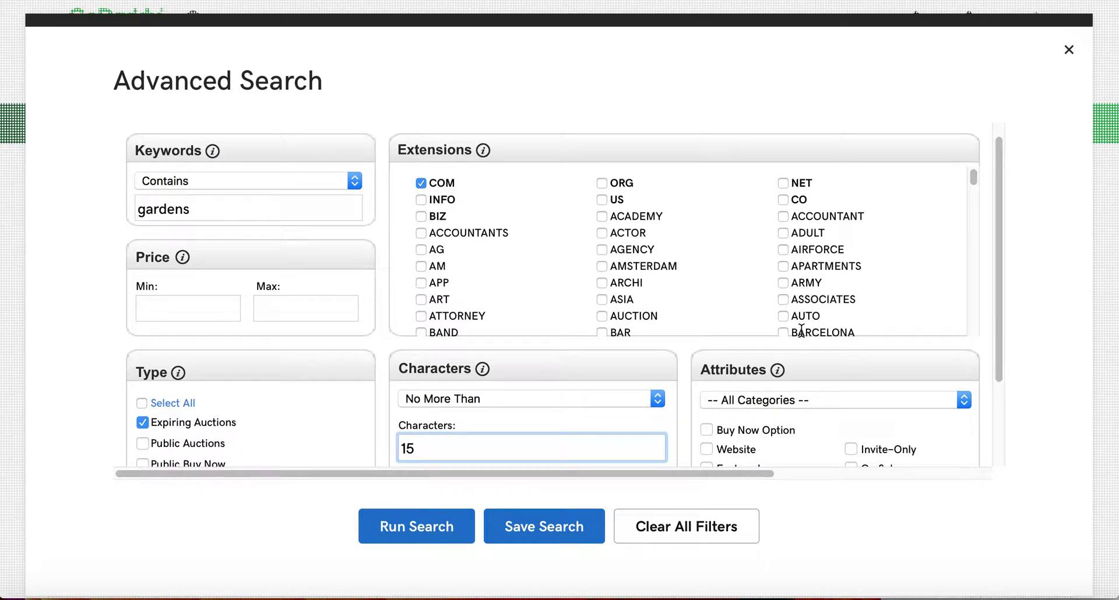
scroll(801, 280, down, 4)
drag(730, 471, 946, 466)
scroll(724, 376, down, 3)
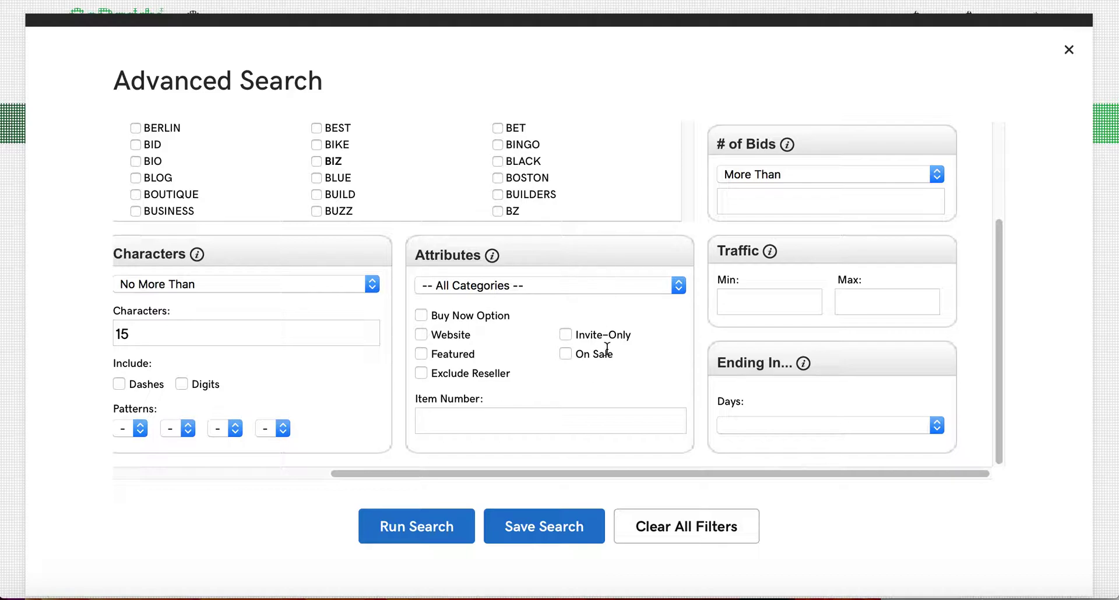
click(806, 437)
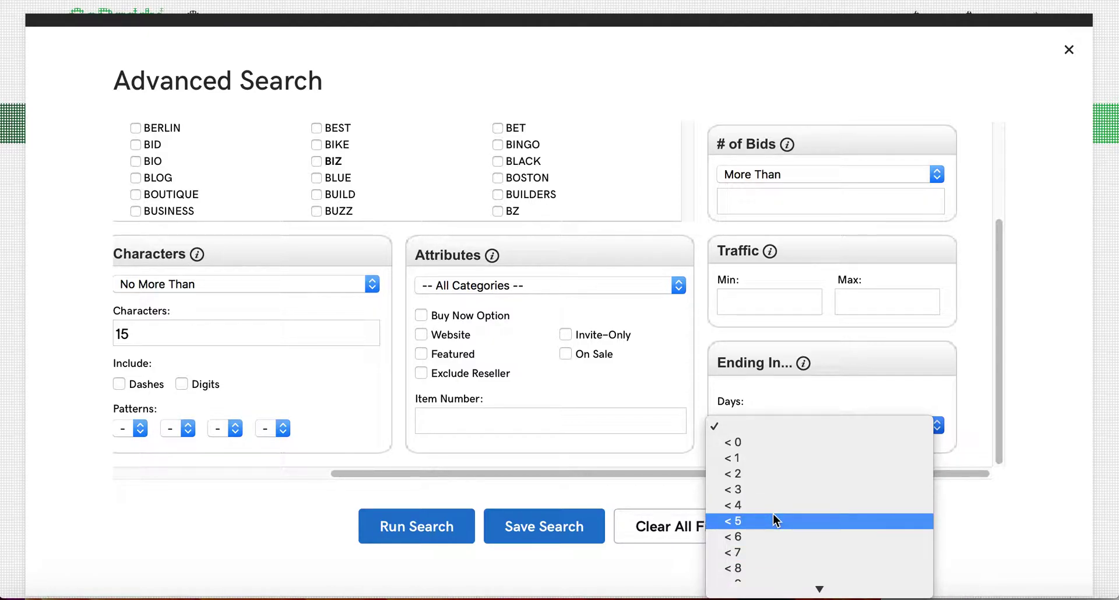
click(778, 549)
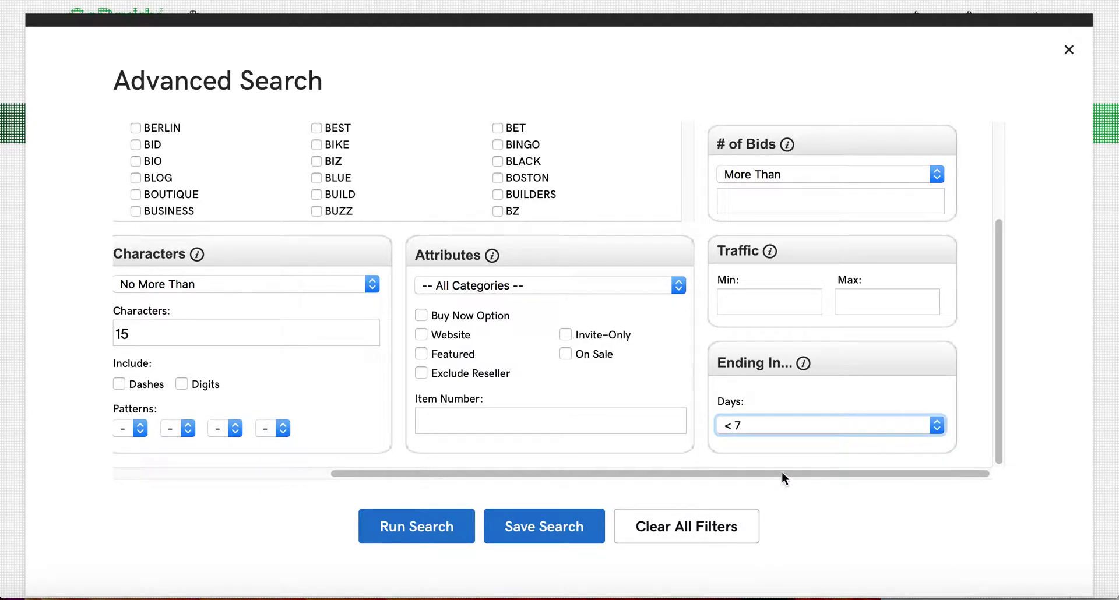
click(777, 429)
click(766, 437)
- Limit the number of bids to less than 2
scroll(787, 399, up, 3)
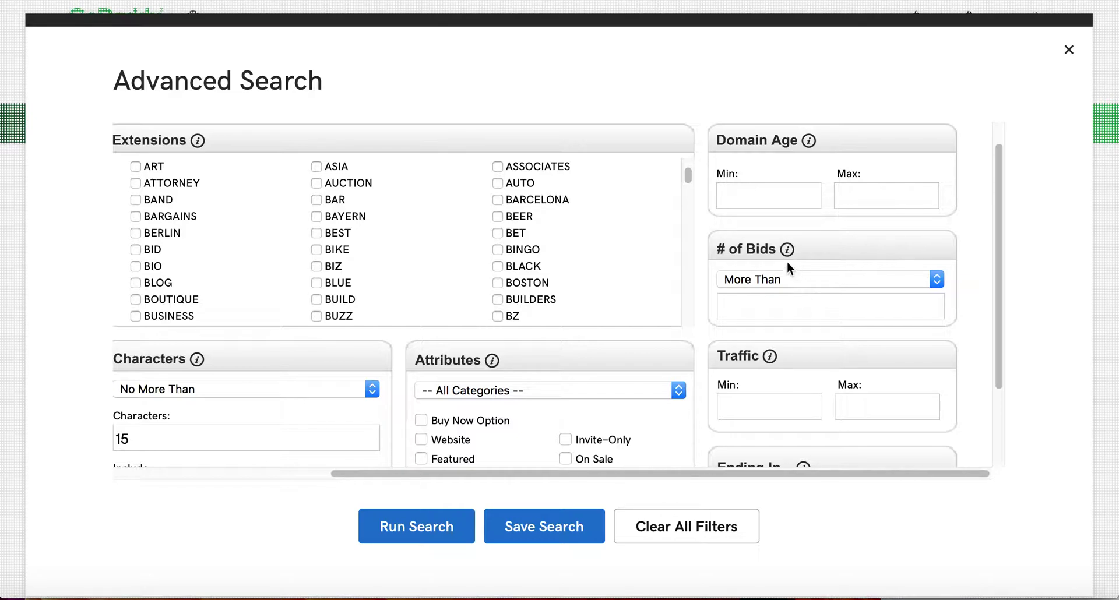
click(766, 279)
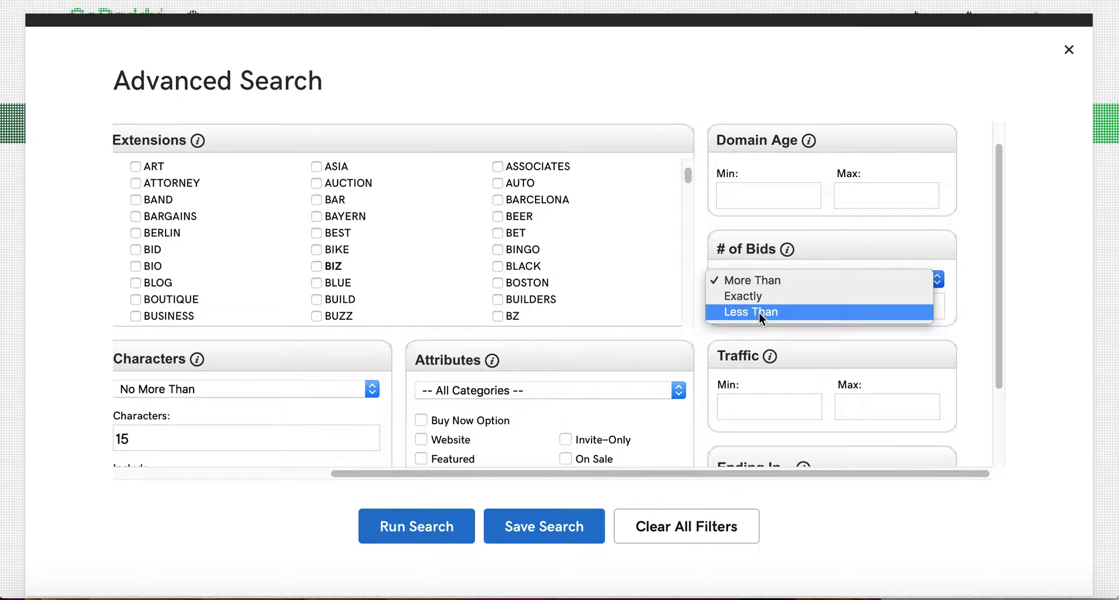
click(759, 312)
click(760, 307)
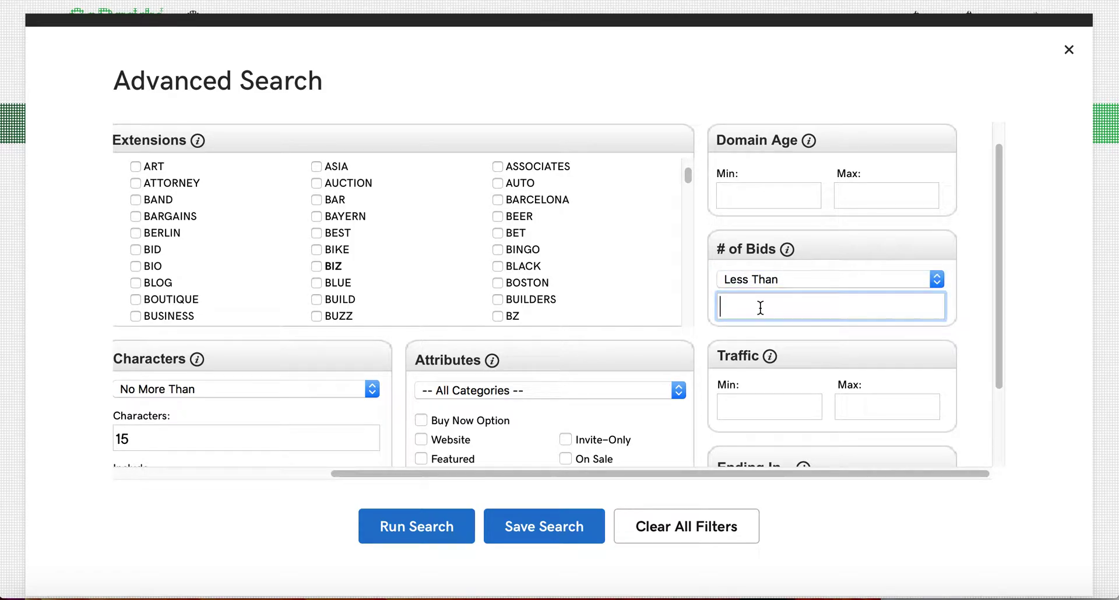
text(2)
- Try minimum domain ages of 10 and 3, clearing each entry
click(774, 191)
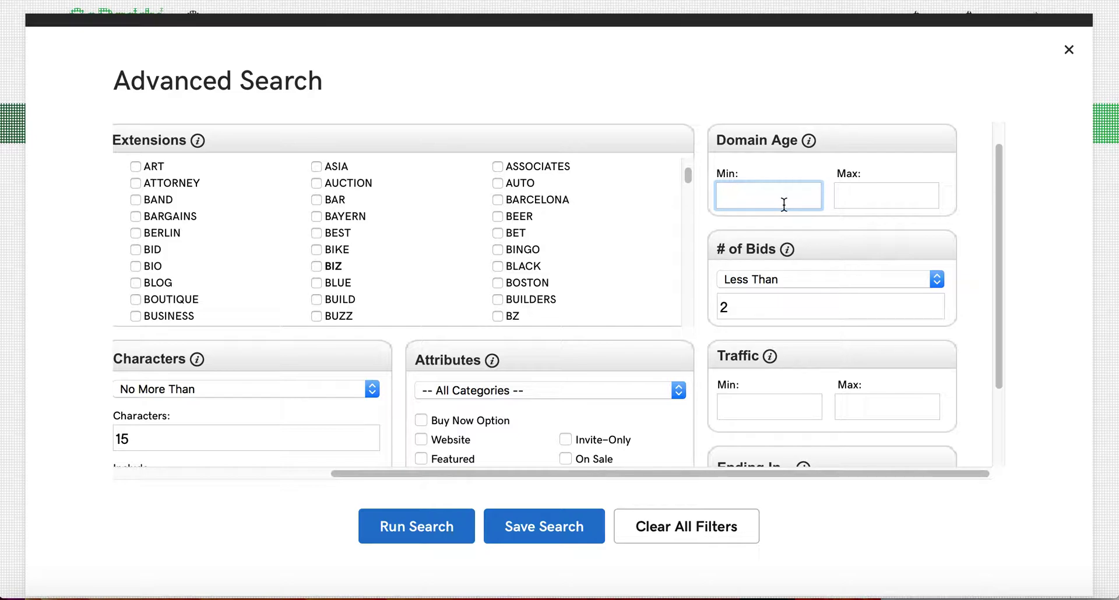
text(10)
key(BackSpace)
key(BackSpace)
key(BackSpace)
text(3)
key(BackSpace)
scroll(749, 269, down, 1)
scroll(747, 265, down, 1)
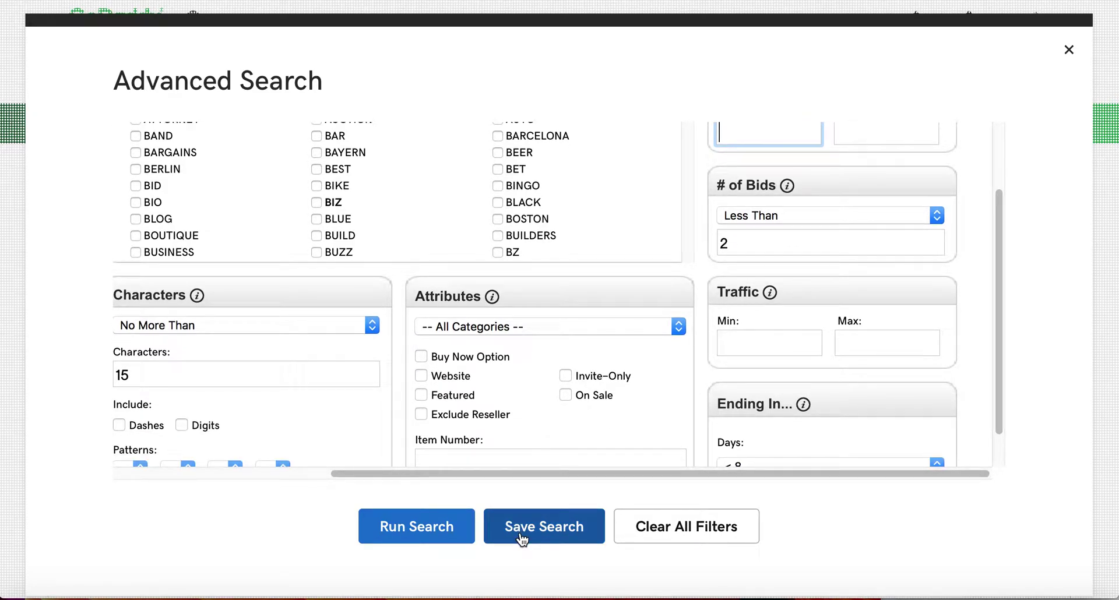
click(520, 532)
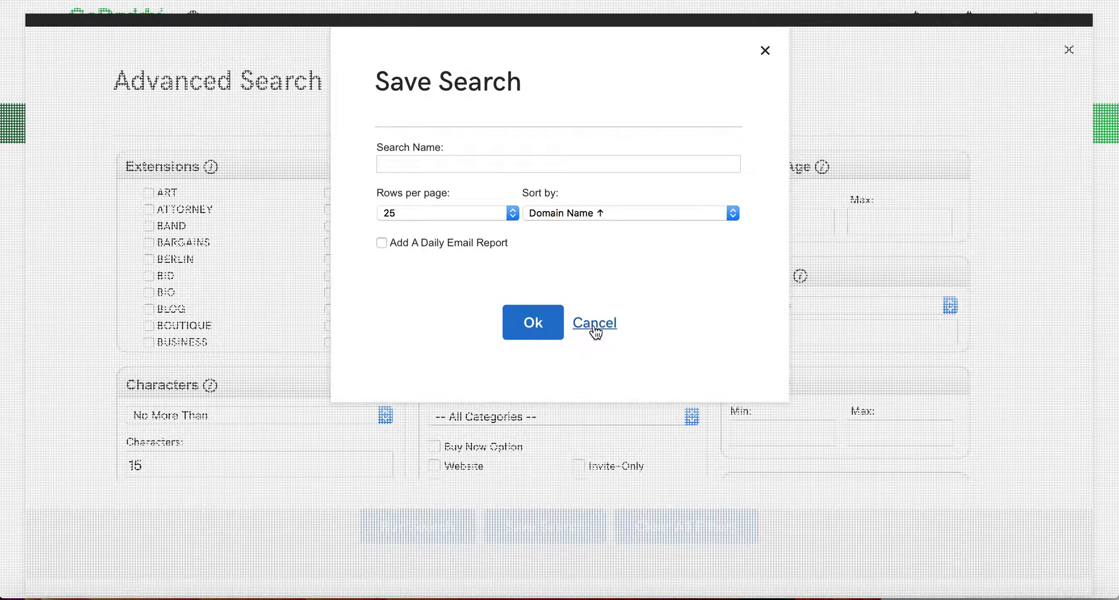
click(595, 324)
- Set the minimum domain age to 3
click(791, 229)
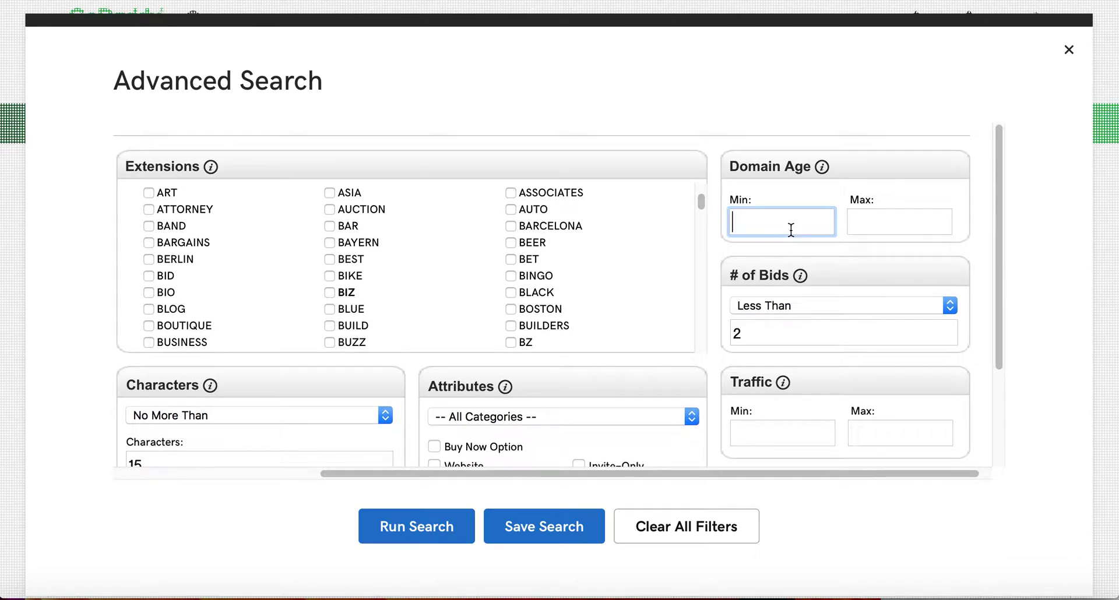
text(15)
key(BackSpace)
key(BackSpace)
text(3)
scroll(795, 329, down, 3)
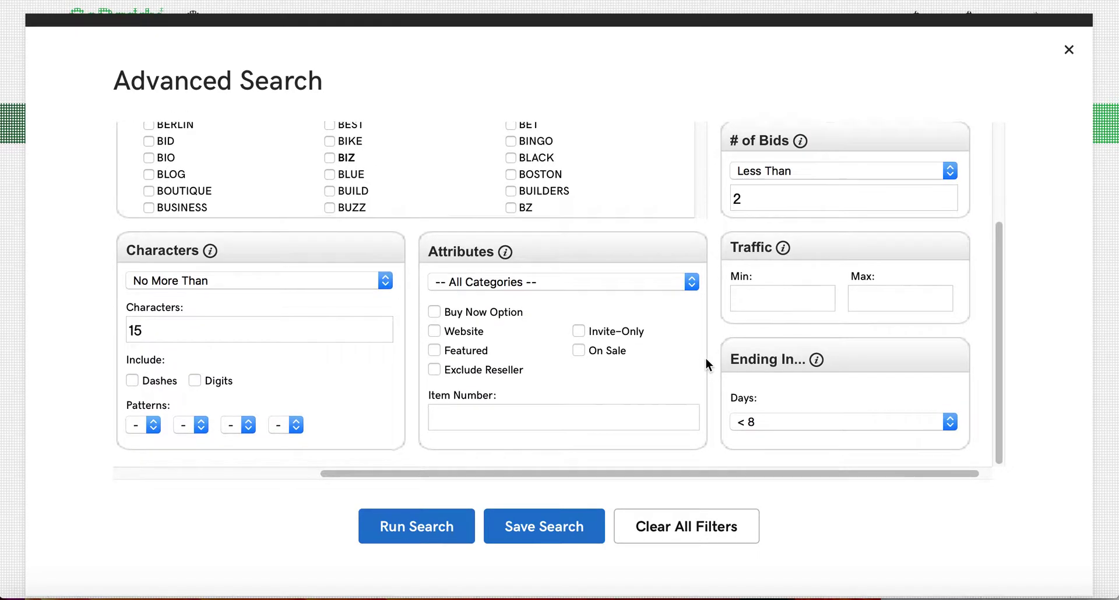
- Save the search as "Gardens Domains", sorted by estimated value in descending order
click(561, 528)
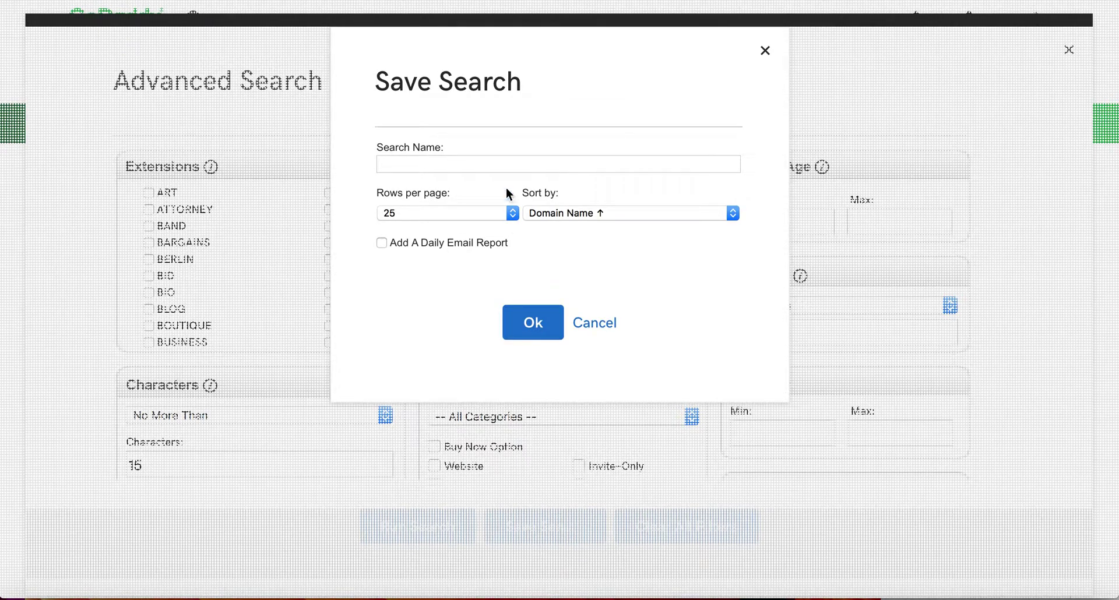
click(500, 161)
text(Gard)
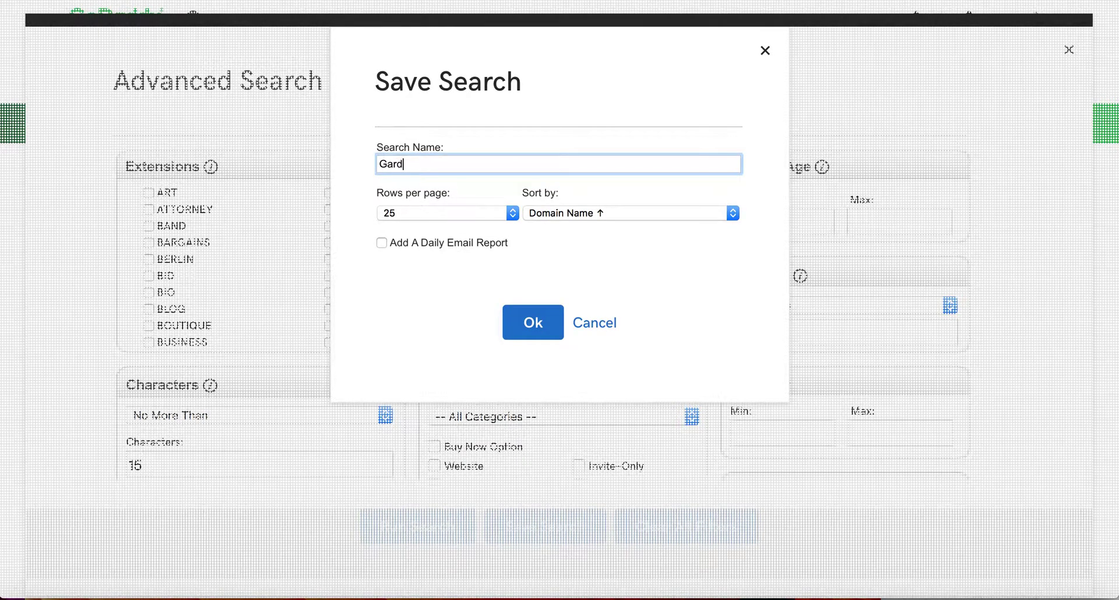
text(ens Domains)
click(610, 215)
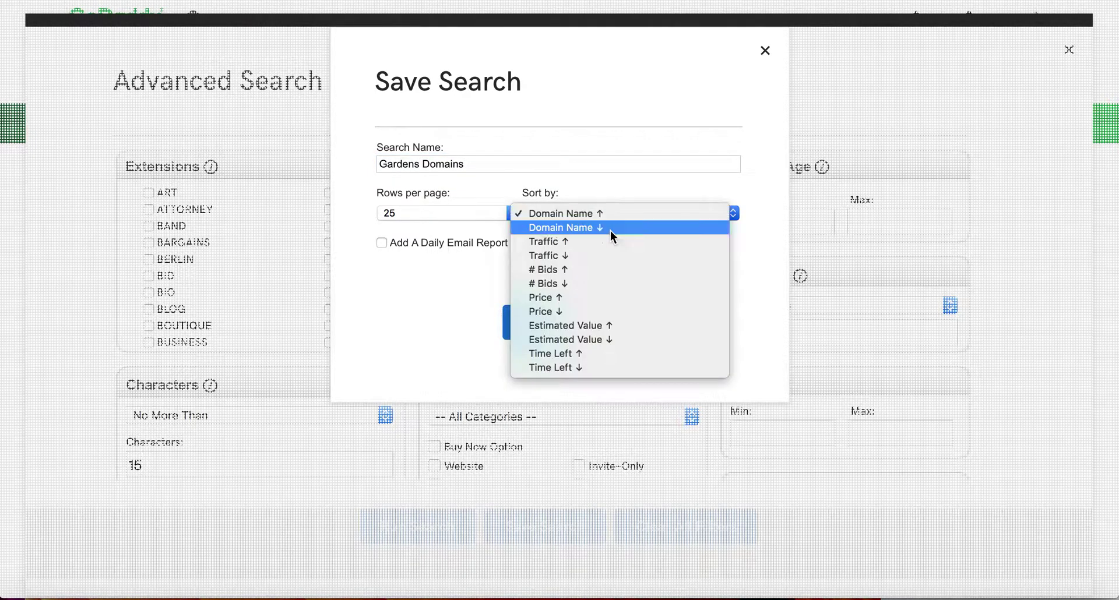
click(603, 340)
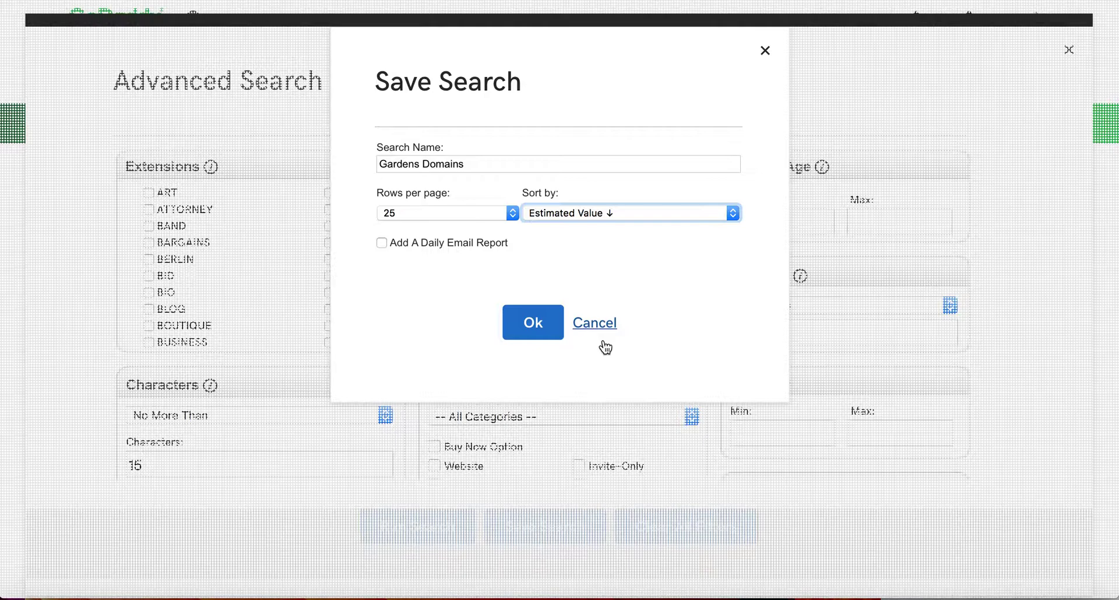
click(536, 325)
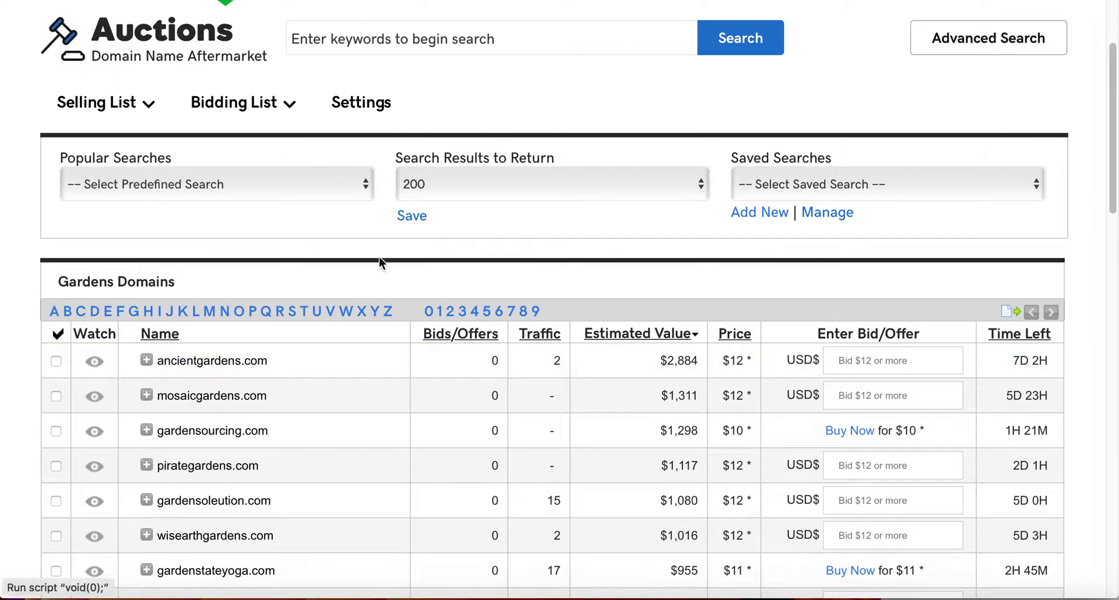
- Review the Gardens Domains results and check the list of saved searches for the new entry
click(817, 186)
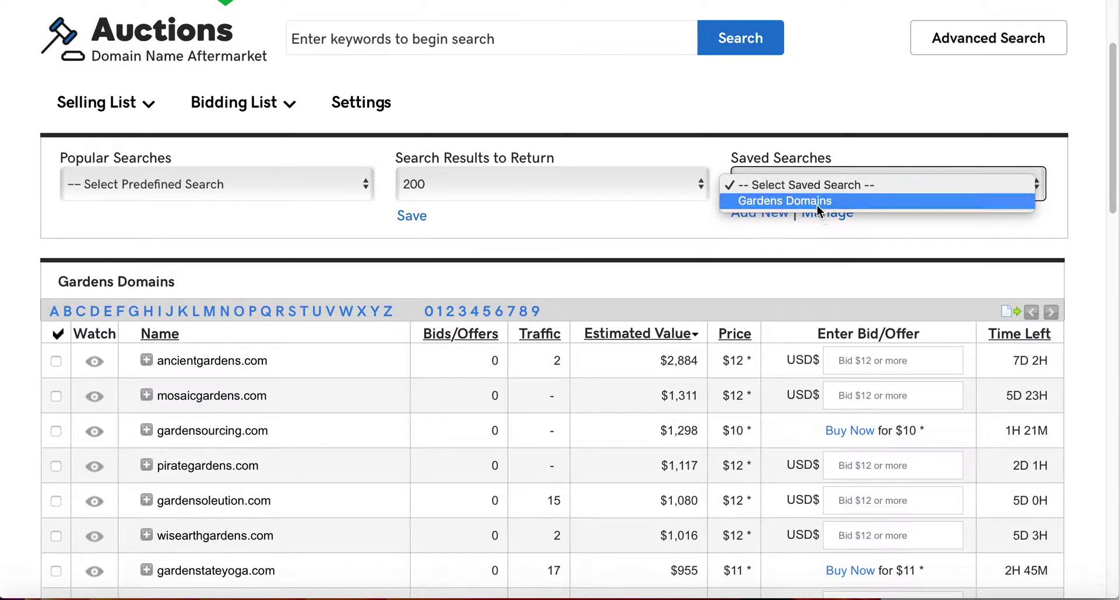
click(707, 257)
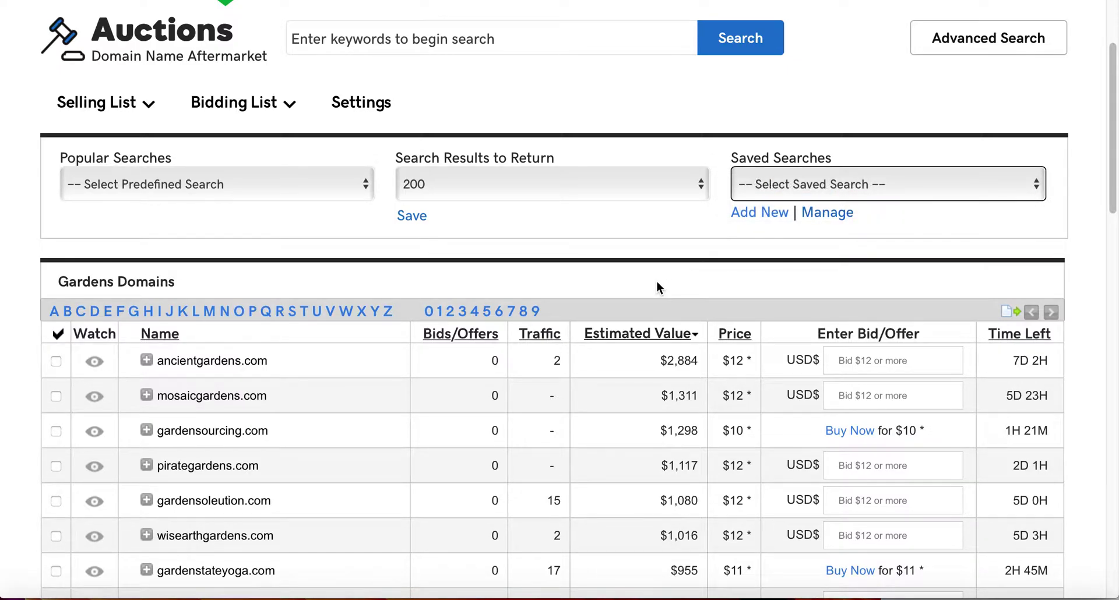
scroll(657, 281, down, 3)
scroll(656, 281, down, 2)
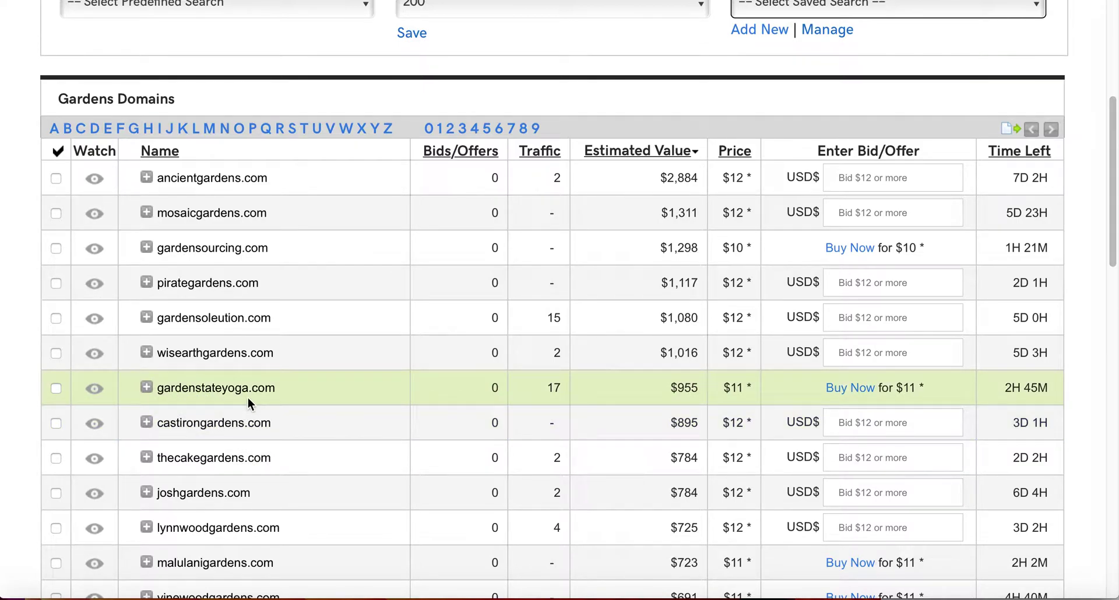
scroll(248, 400, down, 5)
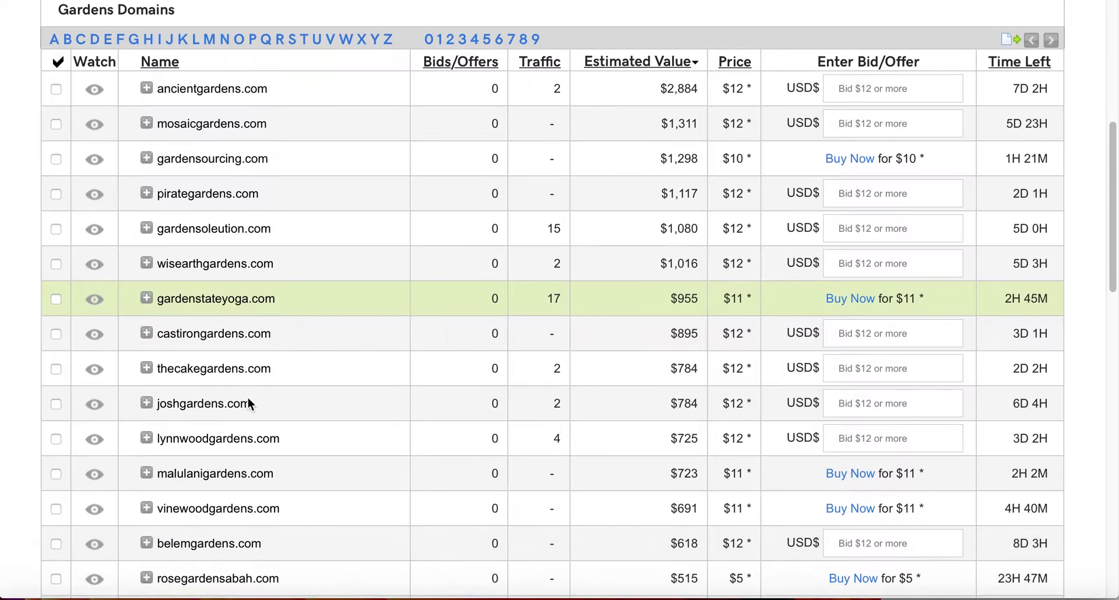
scroll(247, 398, up, 9)
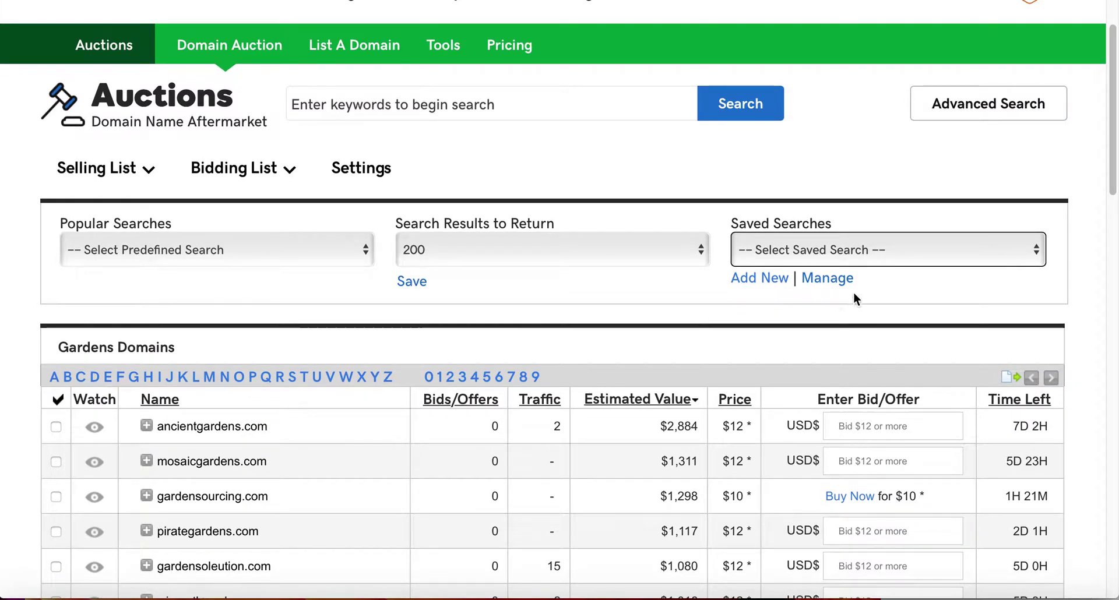
click(869, 252)
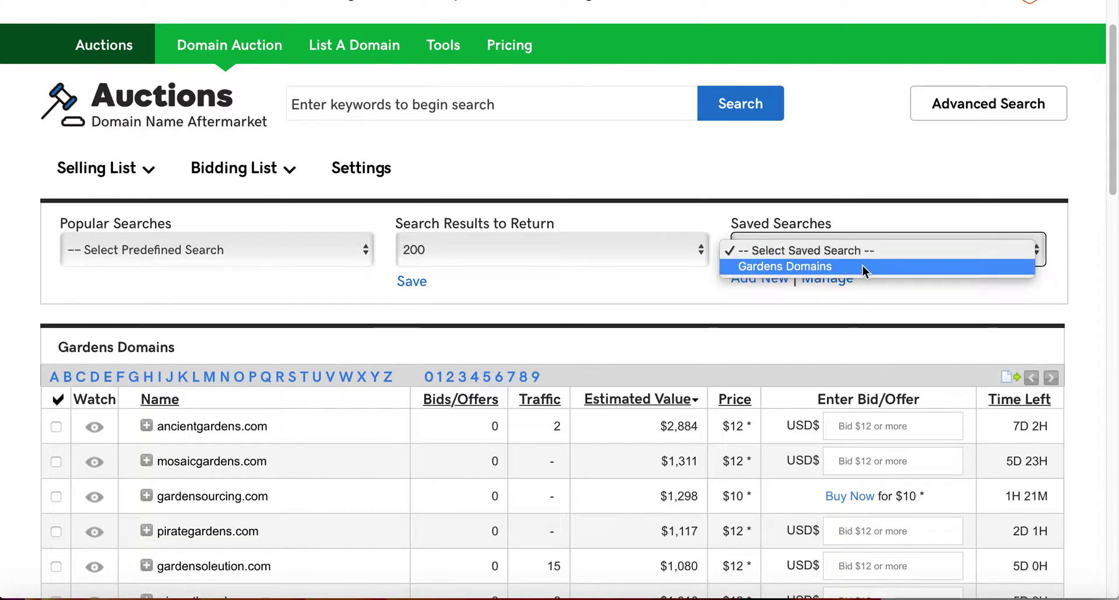
click(846, 295)
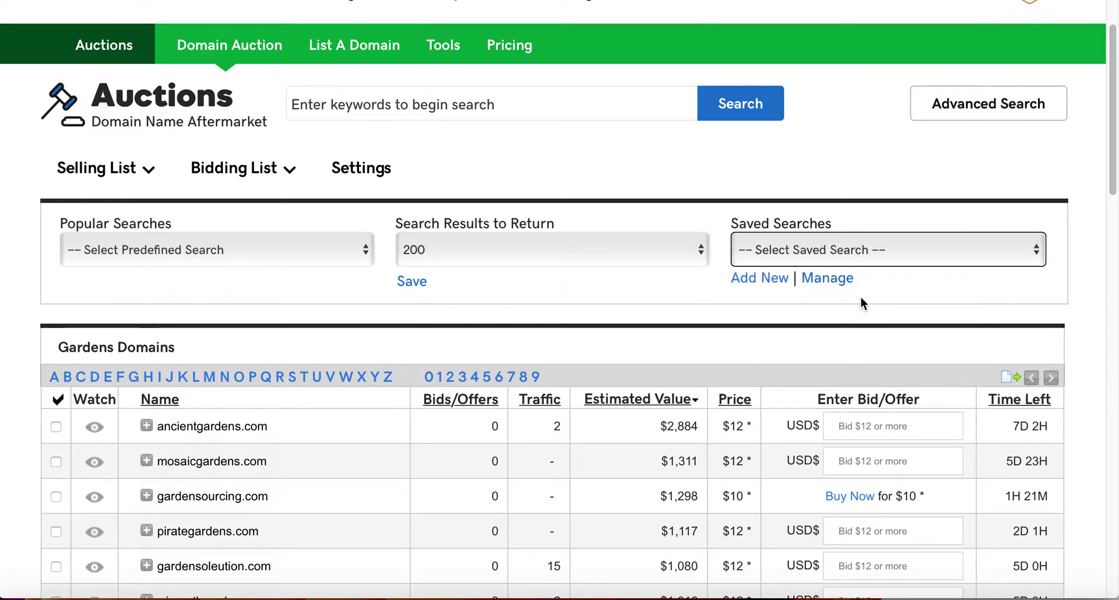
- Open the saved Gardens Domains search for editing from the saved searches management page and change its keyword to "garden"
scroll(861, 297, down, 1)
click(840, 231)
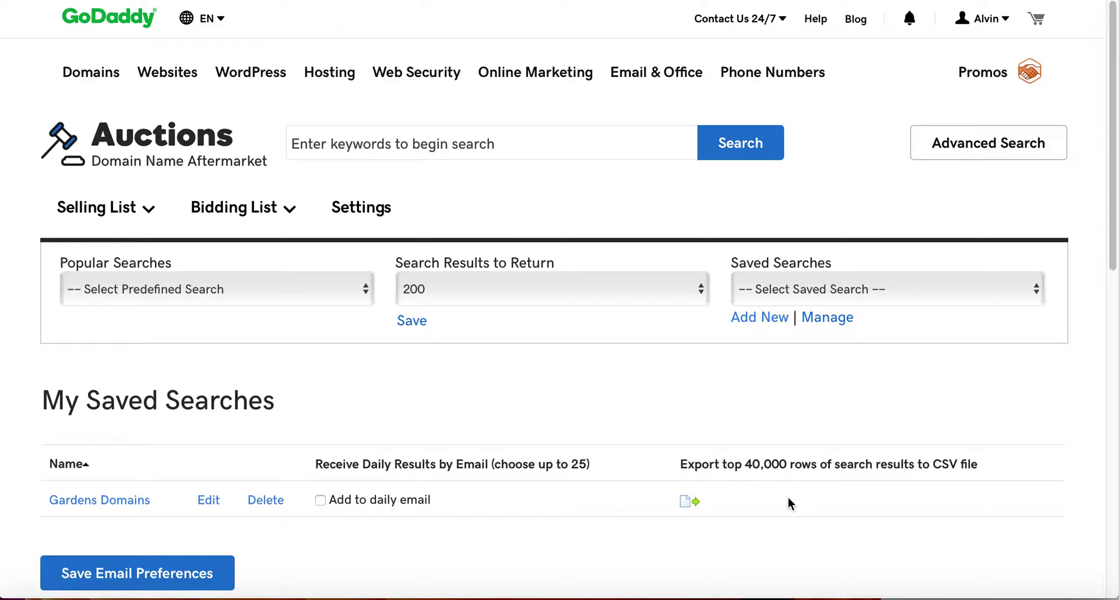
click(209, 501)
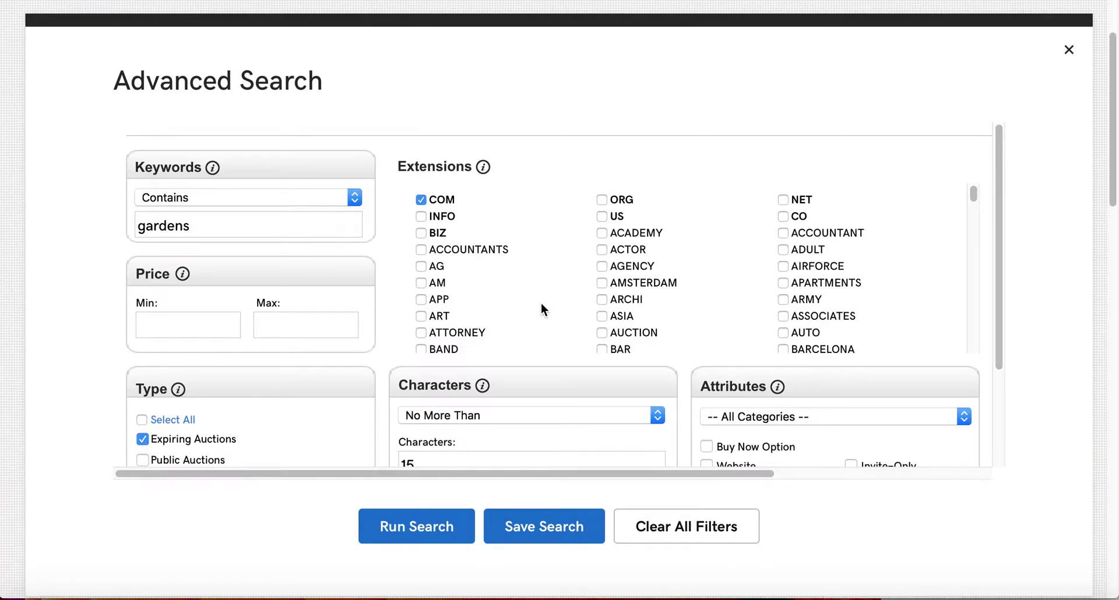
click(248, 223)
key(BackSpace)
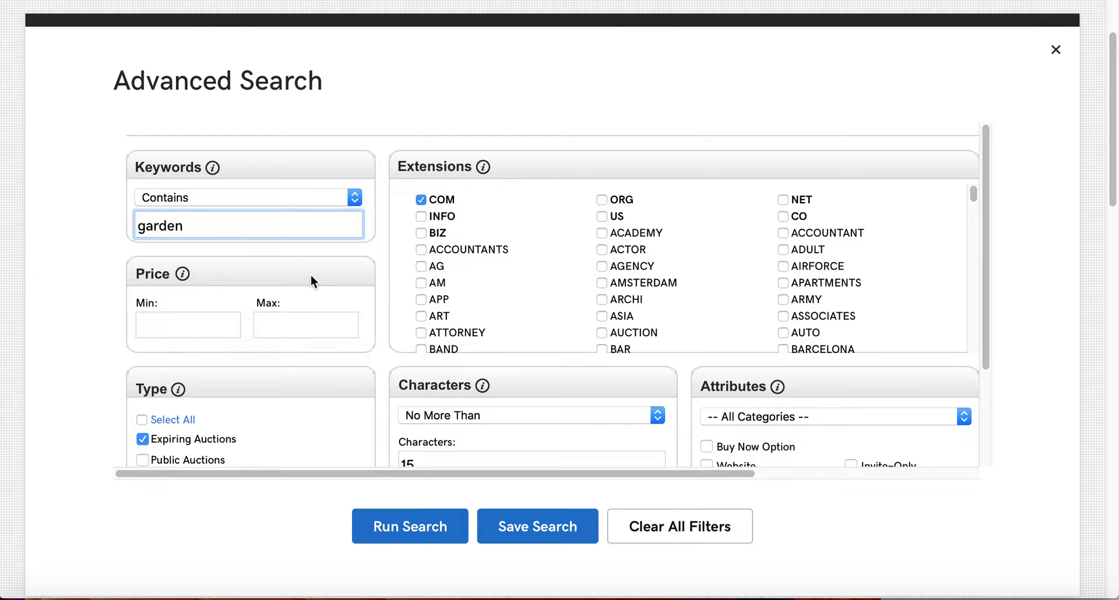
- Set the minimum domain age of the saved search to 10
scroll(310, 275, down, 3)
scroll(575, 354, right, 5)
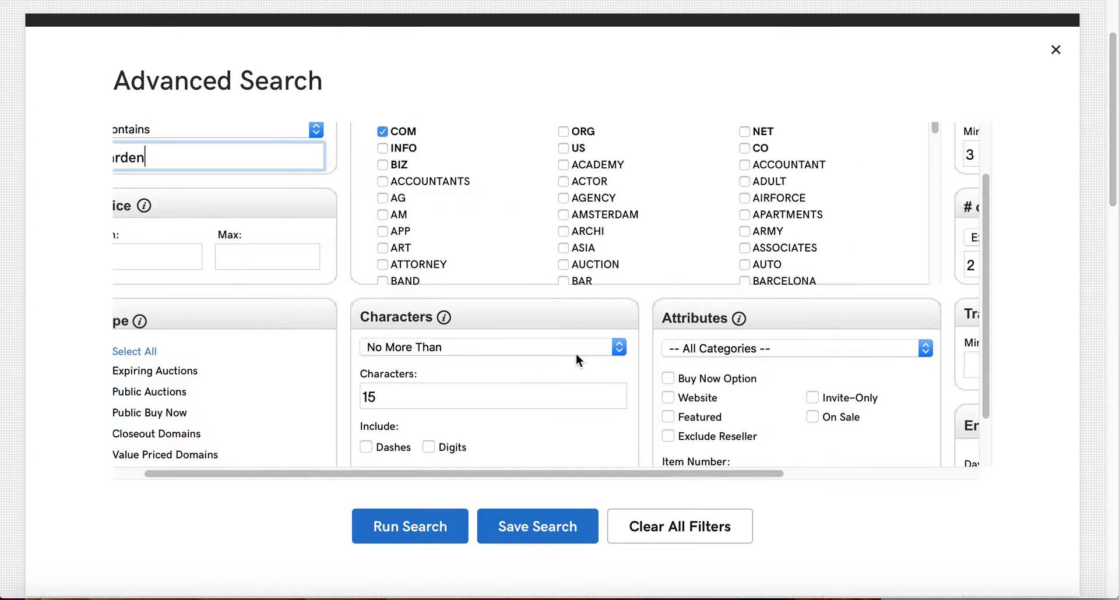
scroll(576, 353, down, 2)
scroll(576, 353, up, 3)
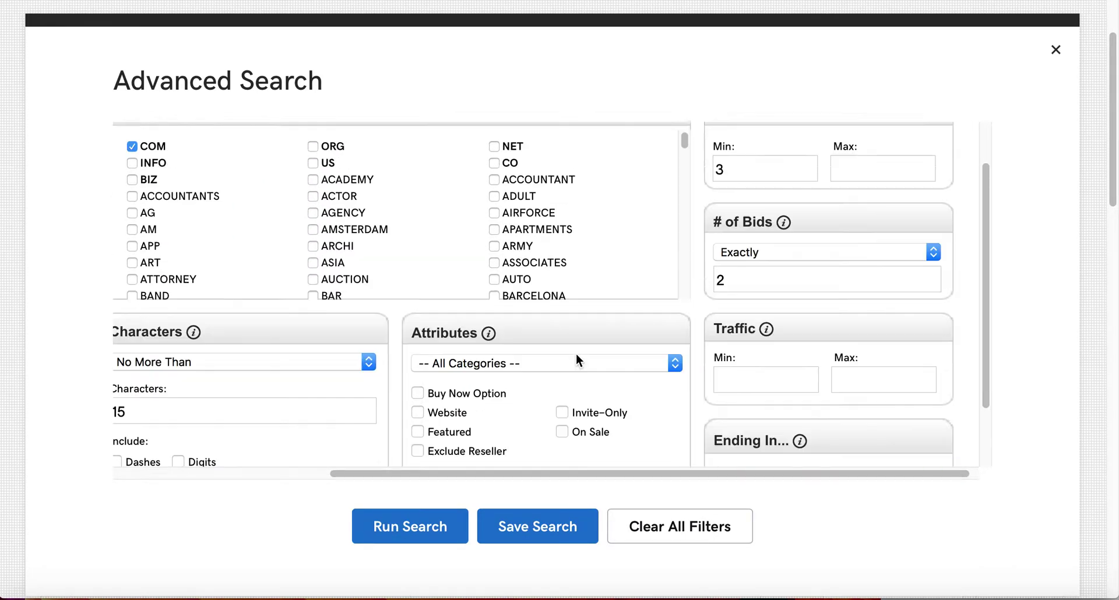
click(739, 174)
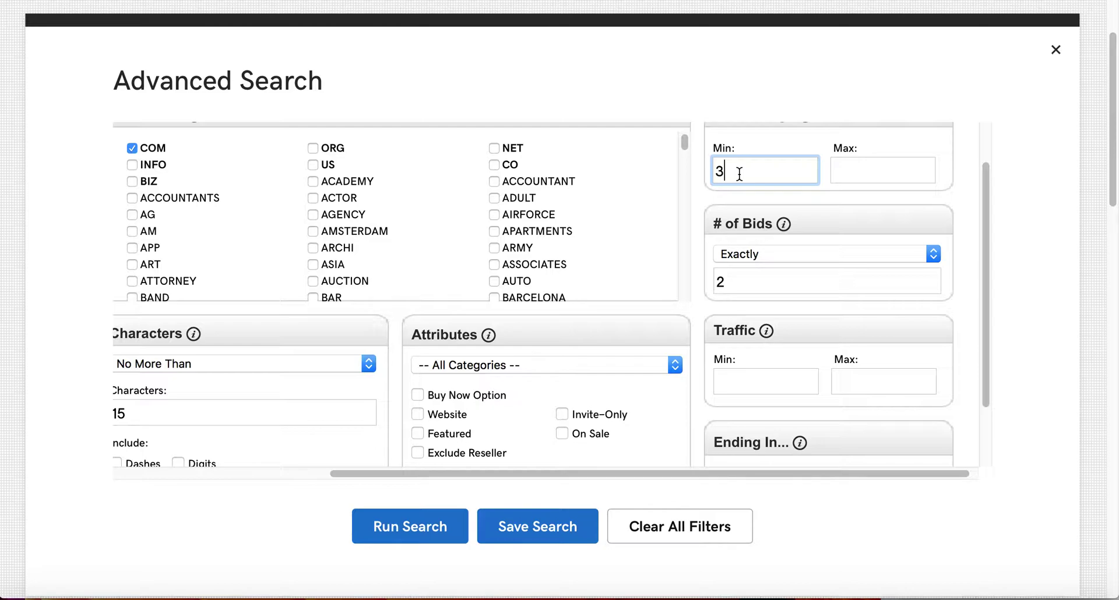
key(BackSpace)
text(10)
scroll(743, 201, down, 3)
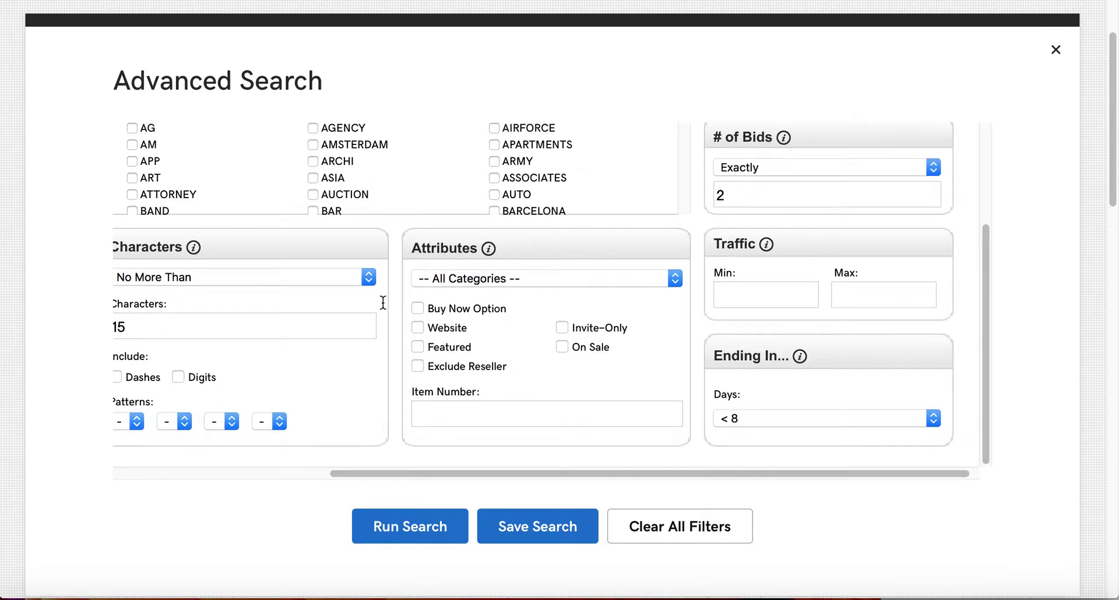
- Change the number of bids condition to Less Than, keeping the value 2
scroll(362, 310, left, 5)
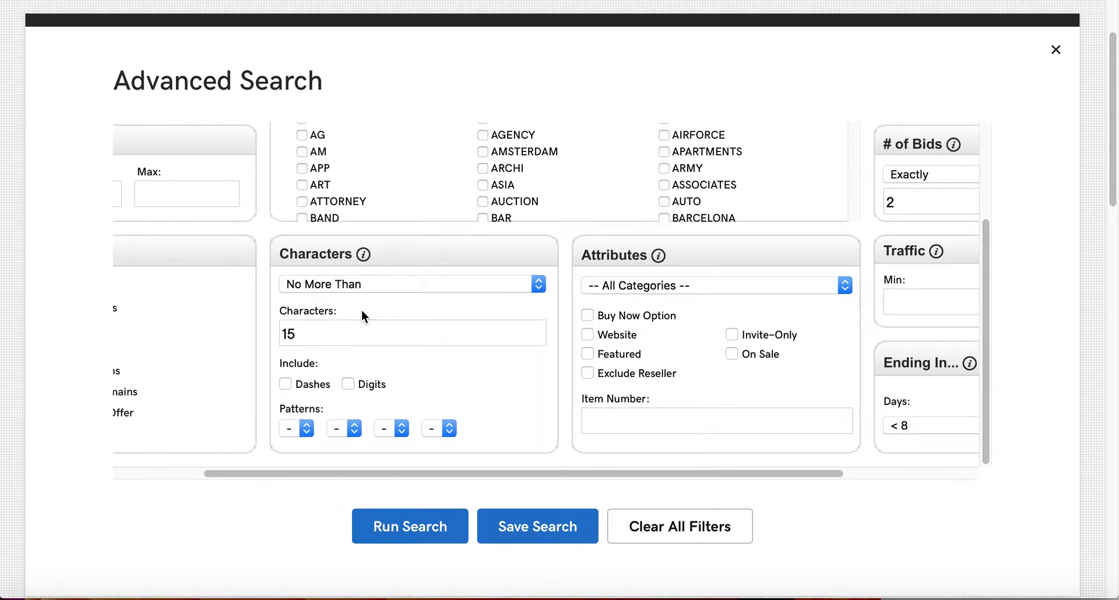
scroll(361, 309, right, 5)
click(761, 184)
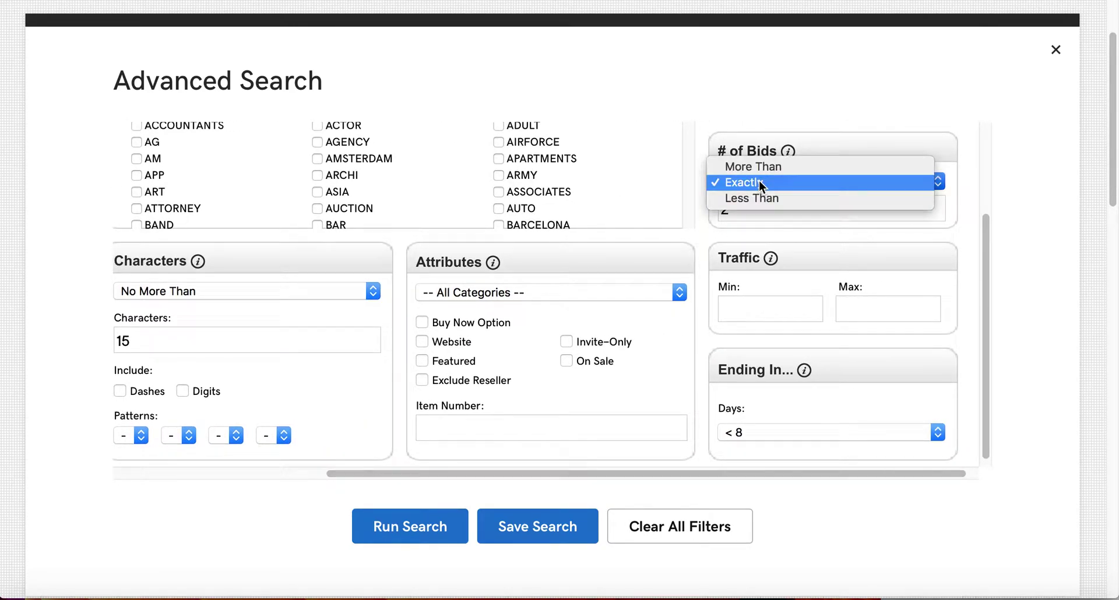
click(758, 202)
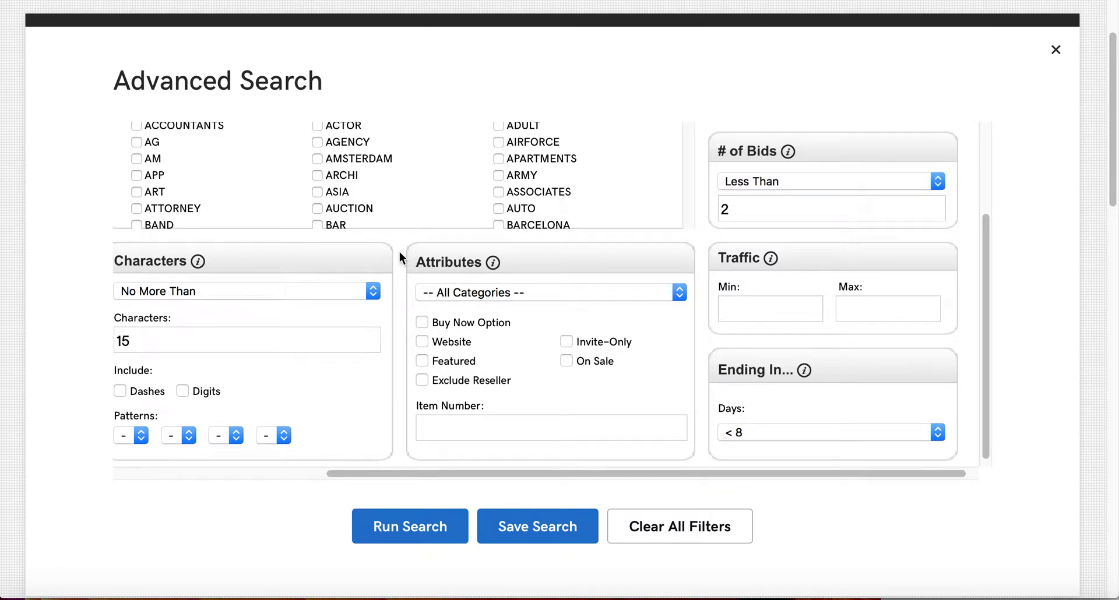
- Raise the domain length limit to no more than 20 characters
scroll(400, 254, left, 7)
scroll(400, 251, left, 2)
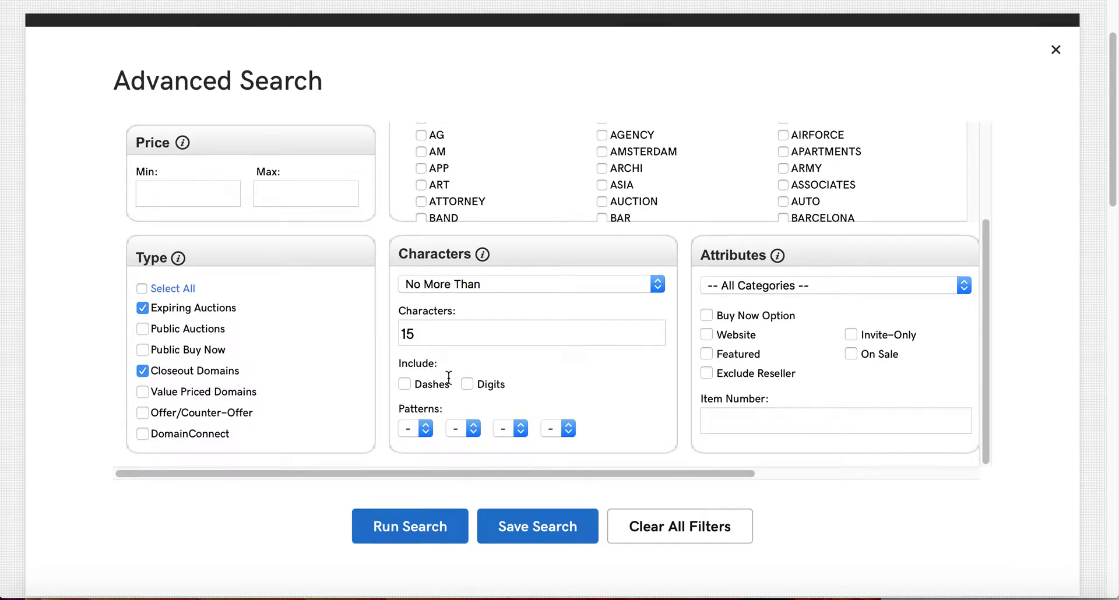
drag(425, 329, 380, 329)
text(2)
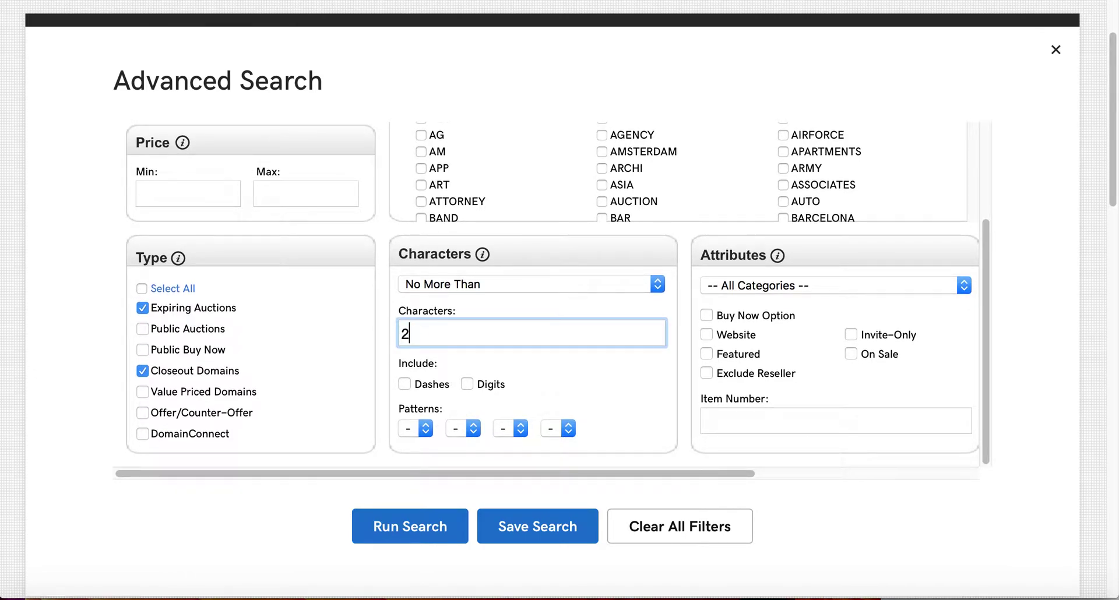
text(000)
key(BackSpace)
key(BackSpace)
text(20)
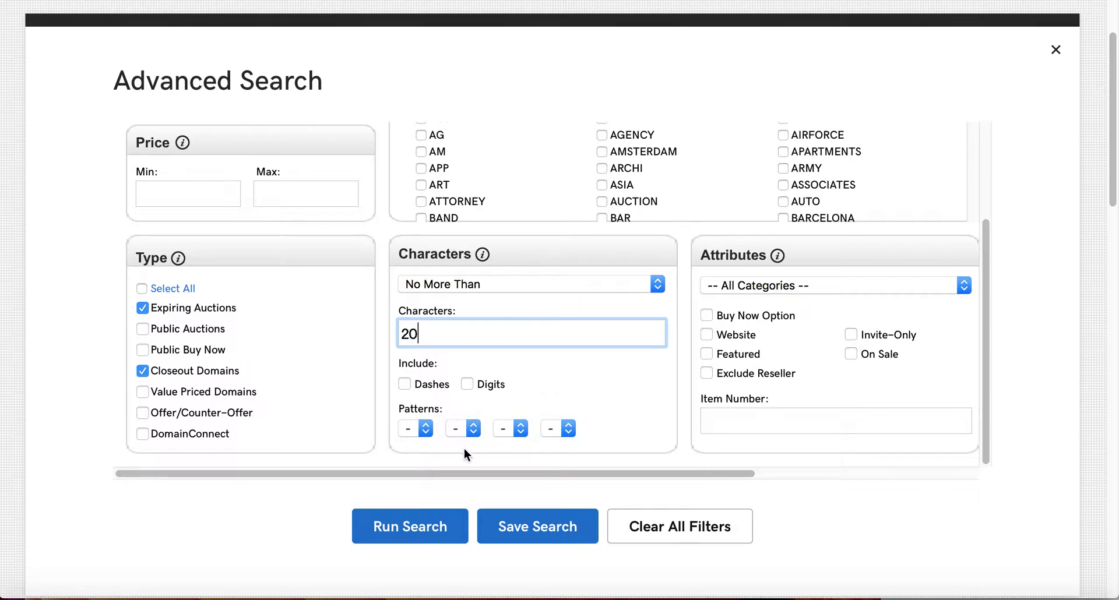
- Save the edited search under the new name "Garden Domains" instead of overwriting the existing one
click(524, 532)
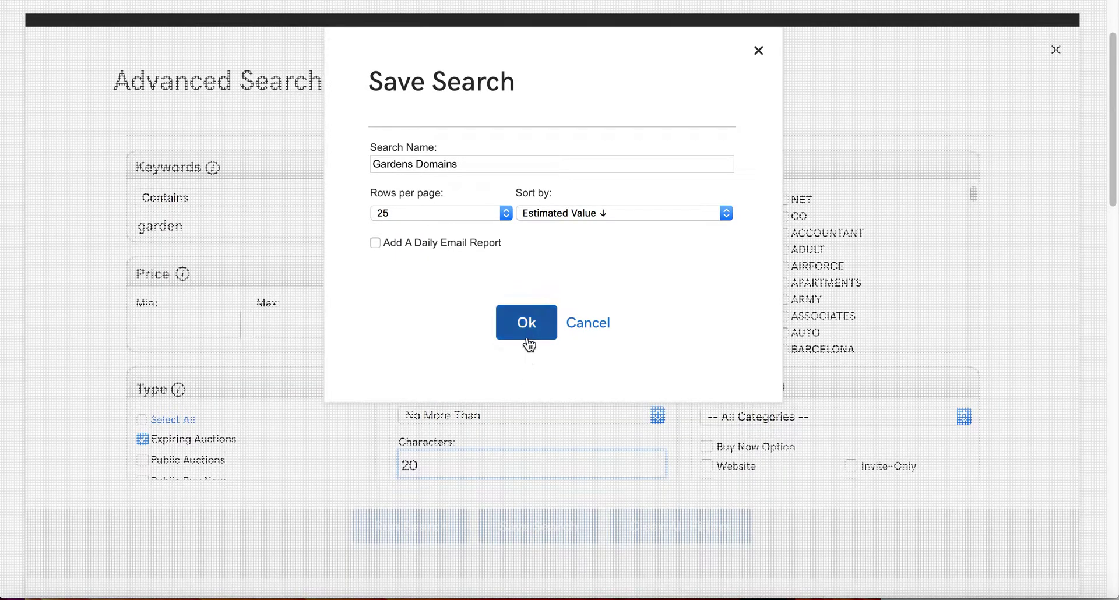
click(531, 332)
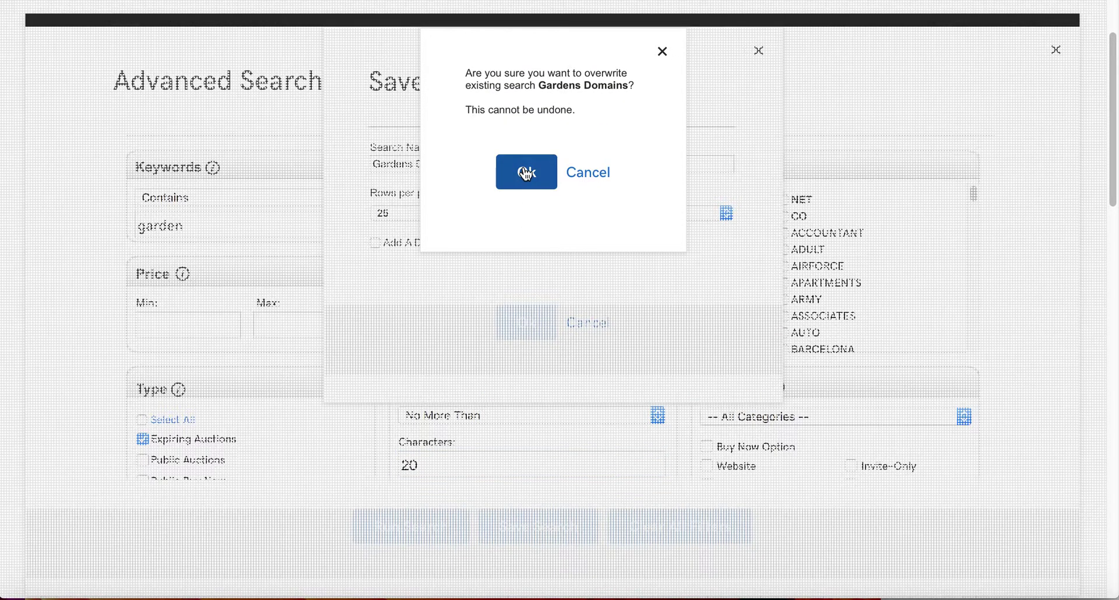
click(589, 181)
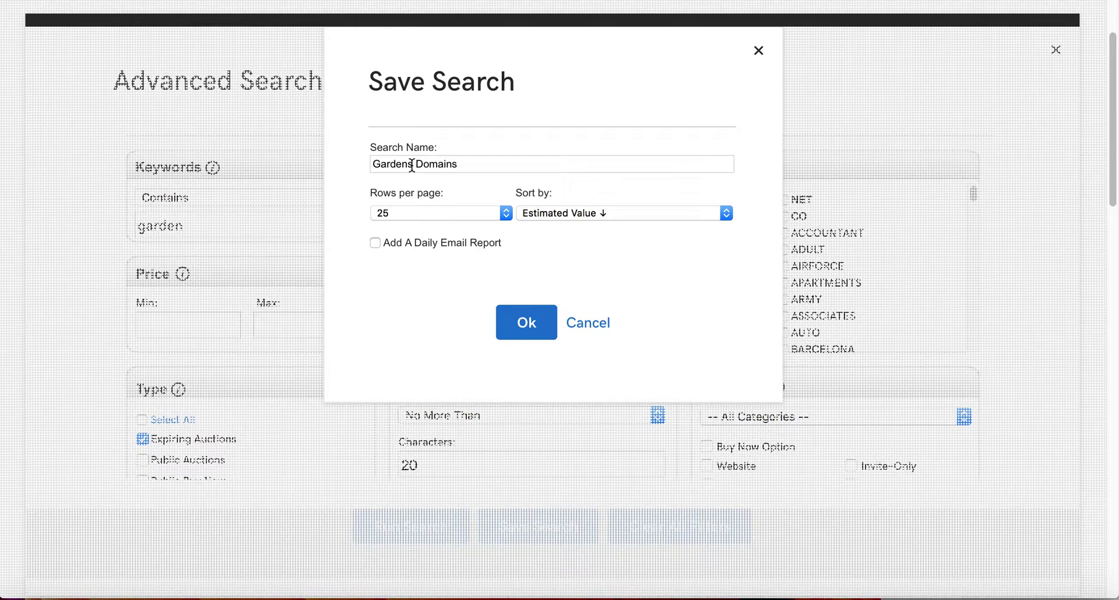
click(412, 165)
key(BackSpace)
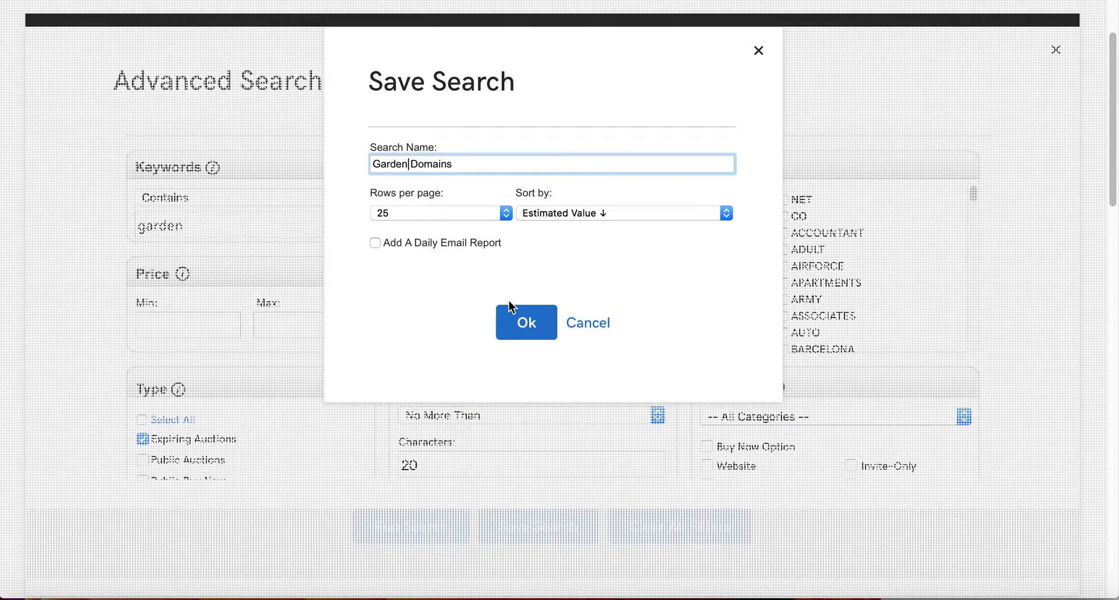
click(523, 327)
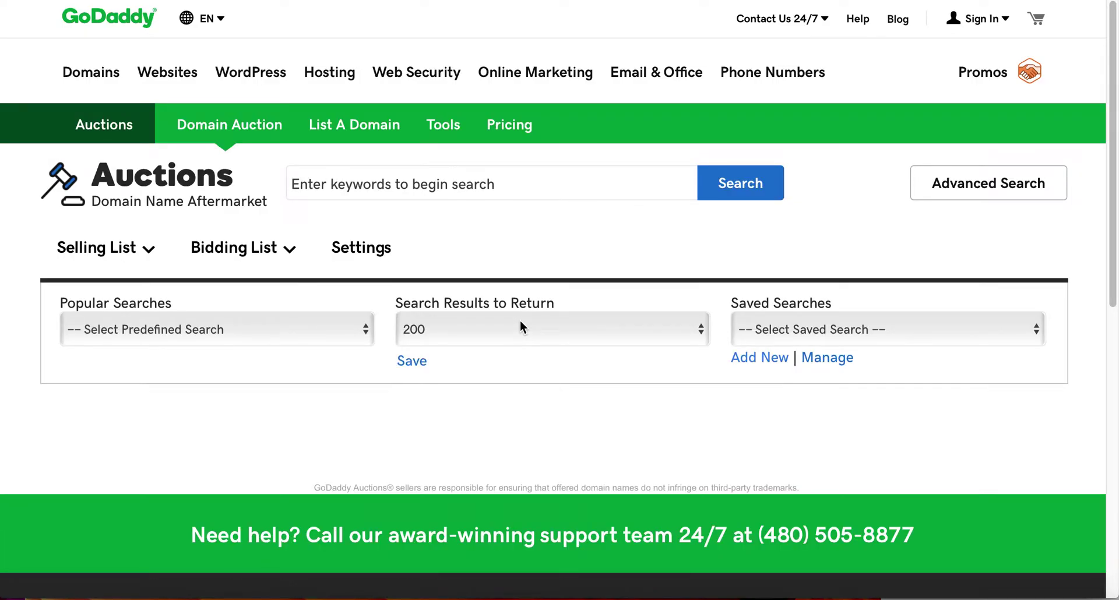
- Look through the Garden Domains results, comparing names, traffic, estimated values and prices
scroll(520, 320, down, 3)
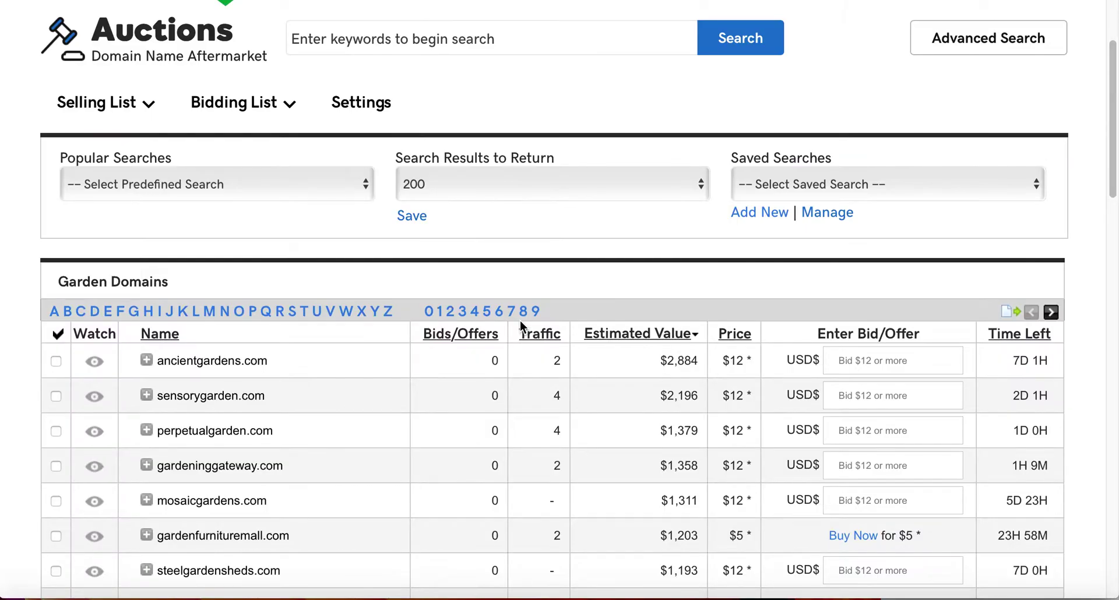
scroll(520, 320, down, 2)
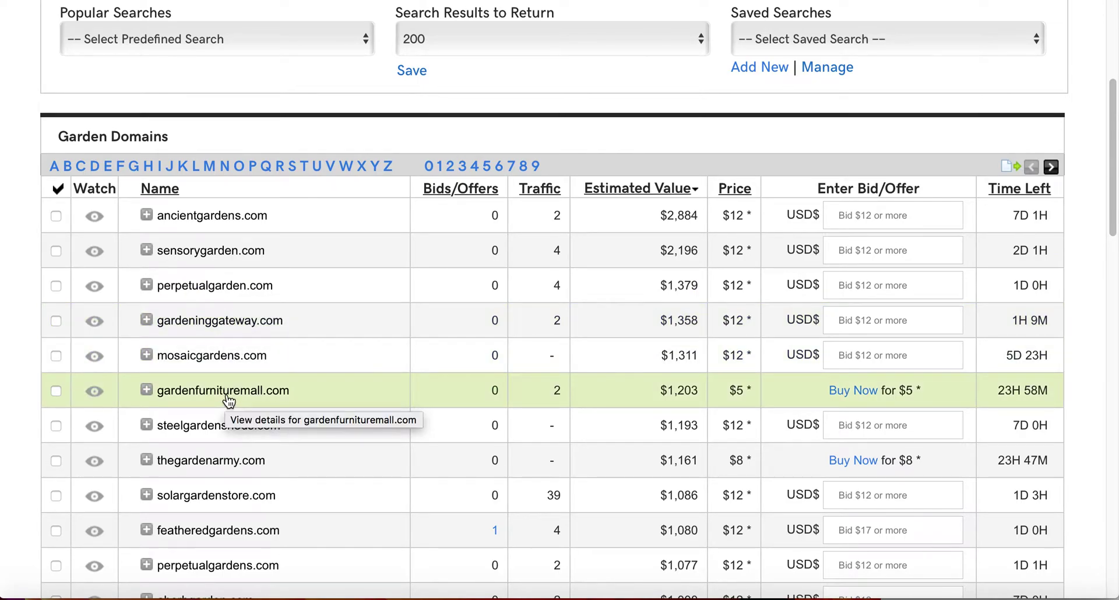
scroll(228, 401, down, 3)
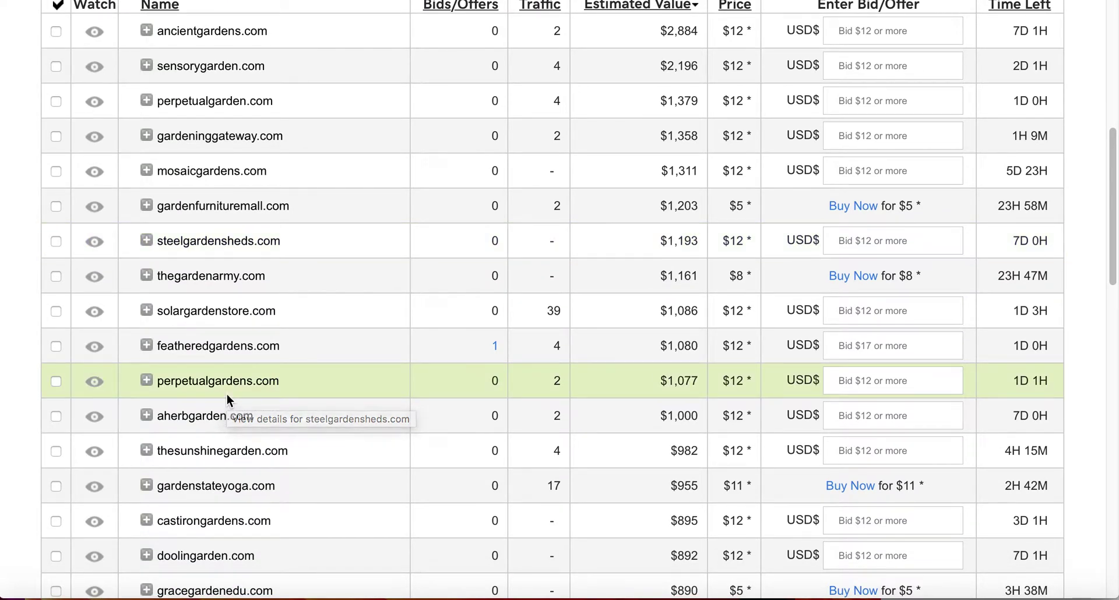
scroll(227, 401, down, 6)
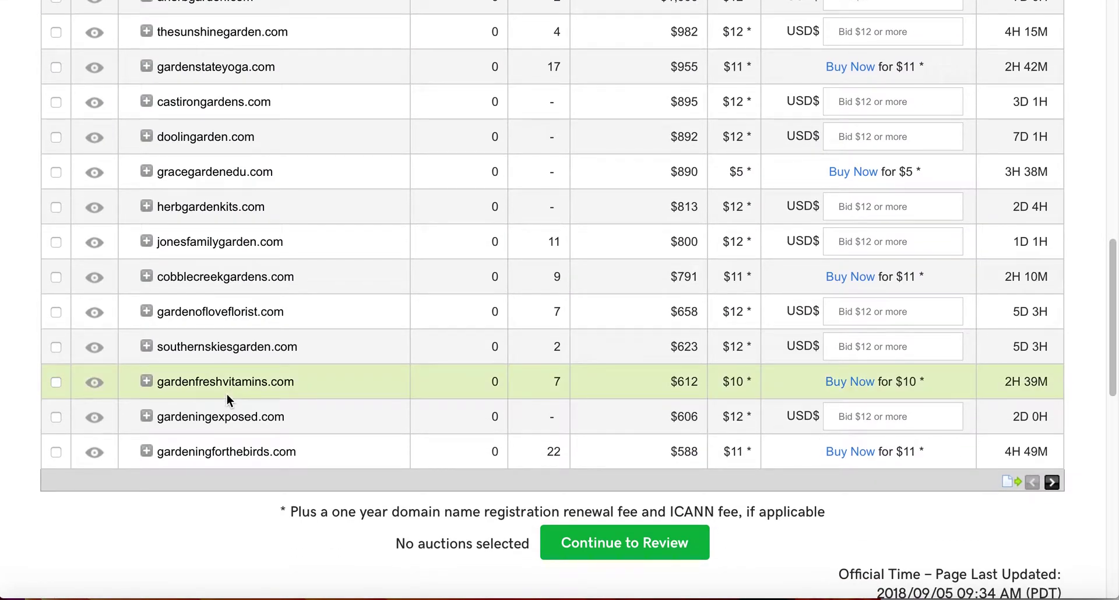
scroll(227, 394, up, 9)
scroll(226, 394, up, 6)
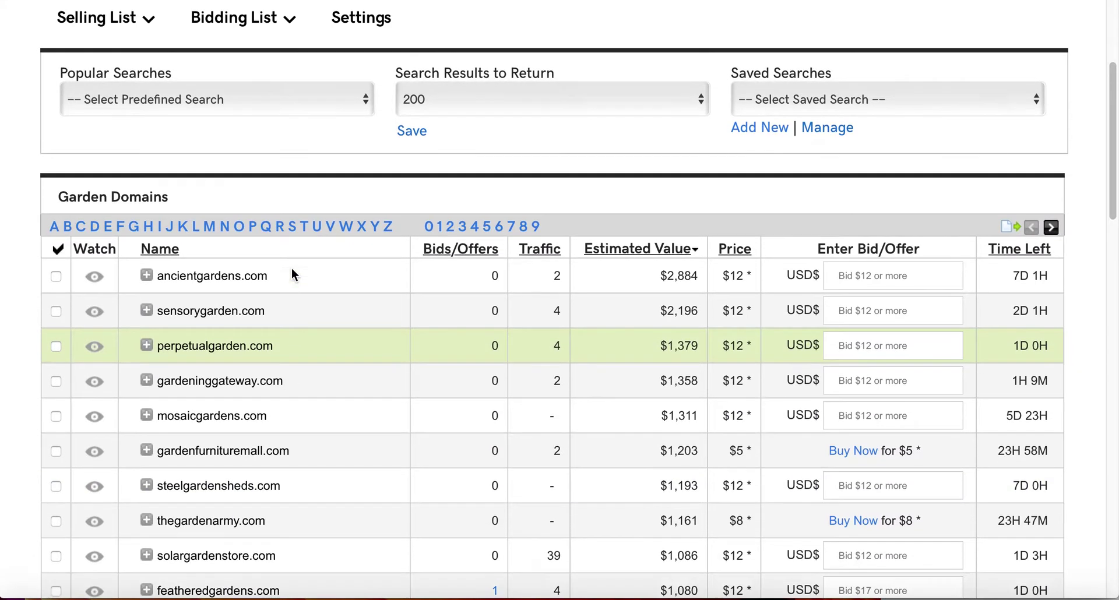
- Check which saved searches are available and run the predefined Ending Soon search
click(841, 328)
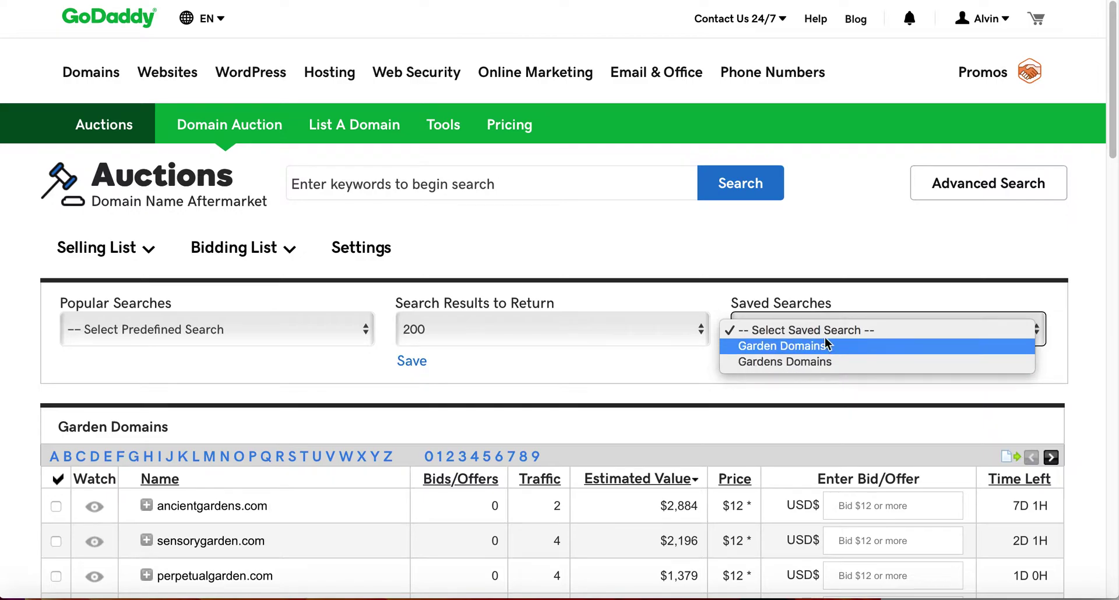
click(816, 384)
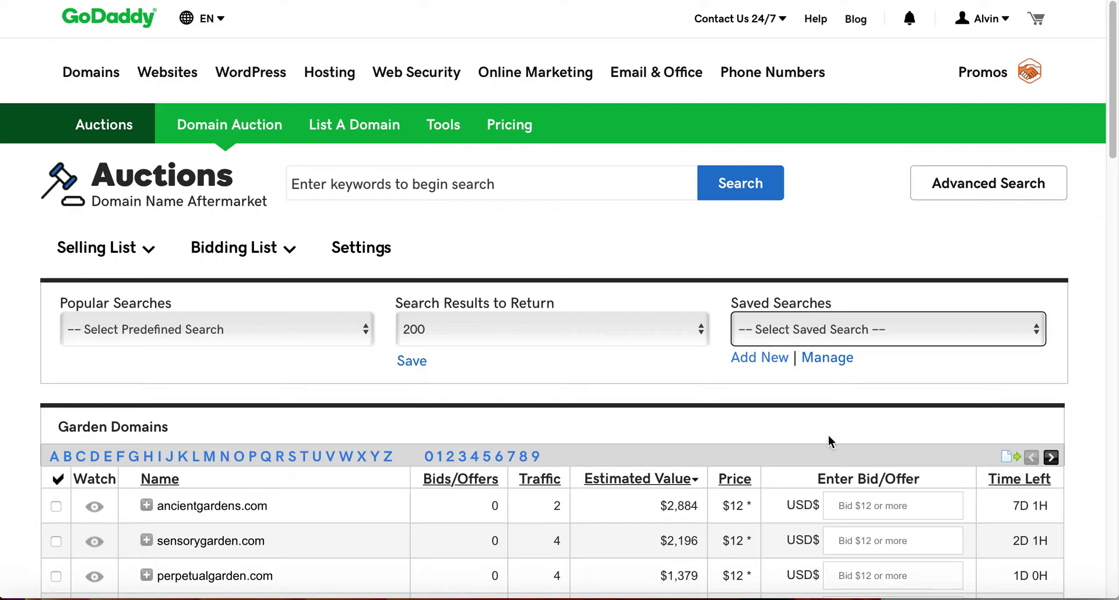
click(268, 330)
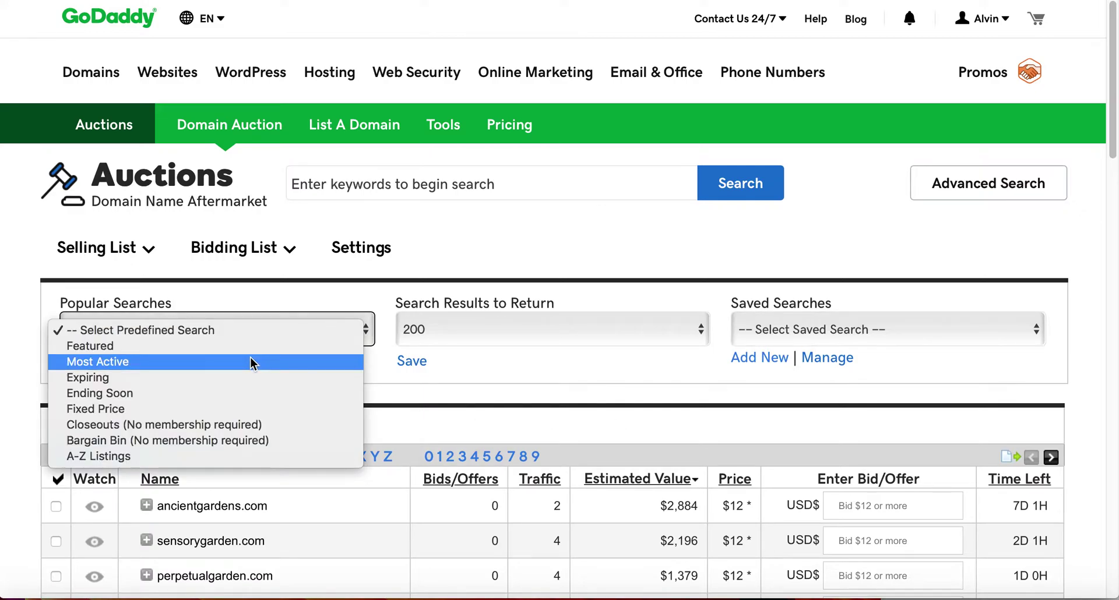
click(231, 398)
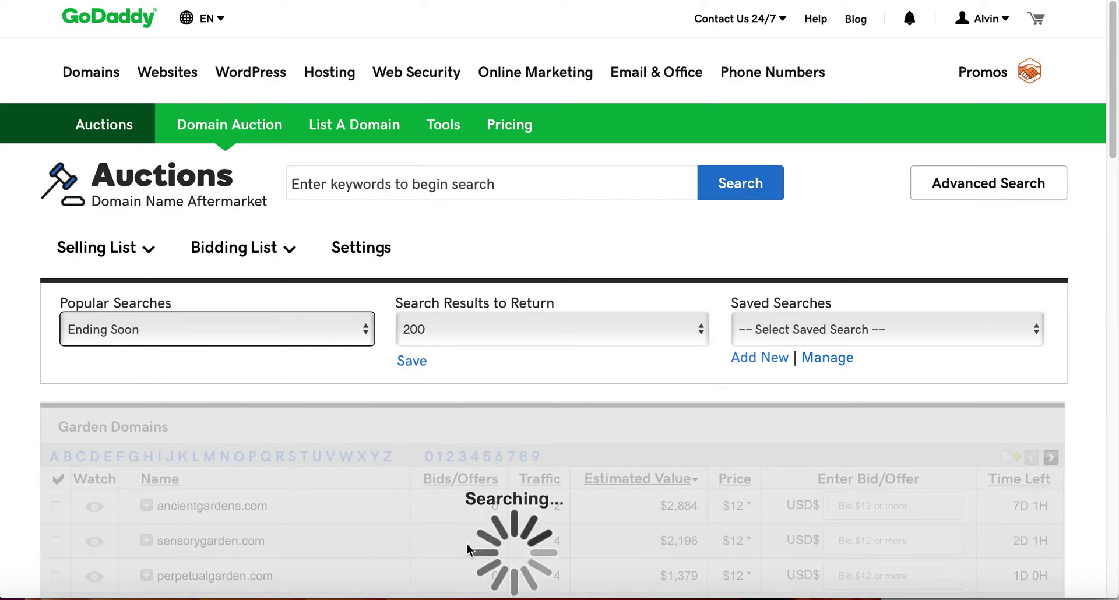
- Look through the Ending Soon listings, comparing traffic, estimated values, prices and time left, and return to the start of the results
scroll(466, 543, down, 3)
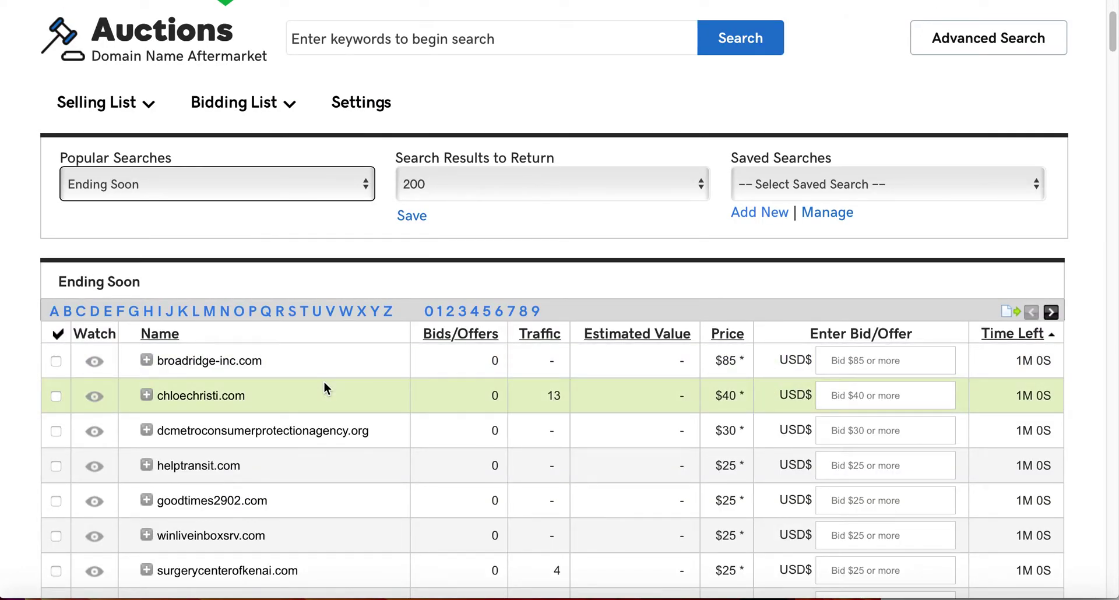
scroll(342, 438, down, 3)
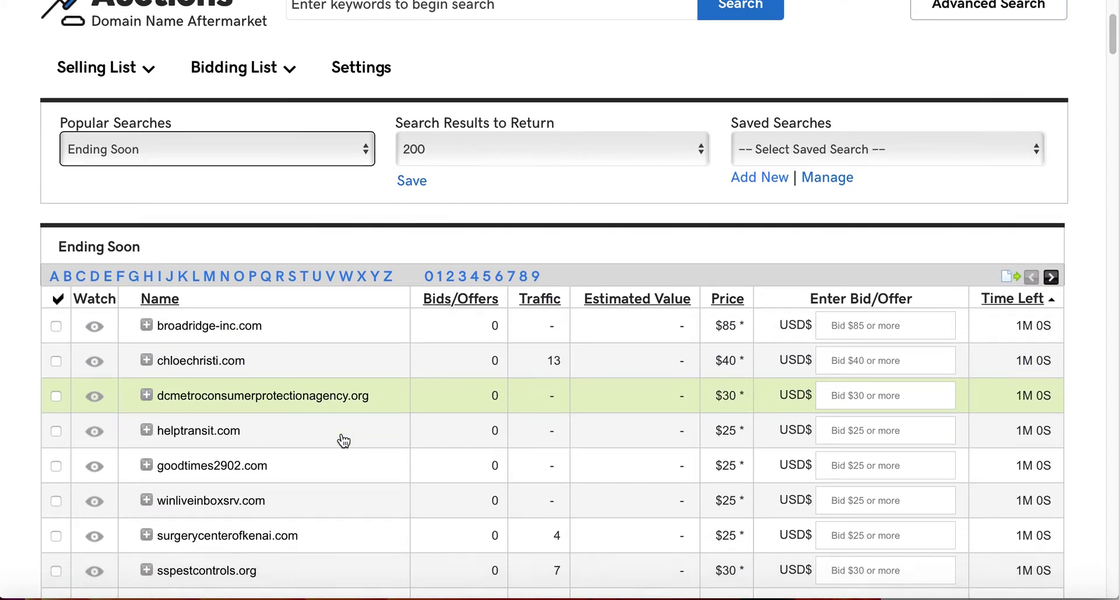
scroll(344, 440, down, 3)
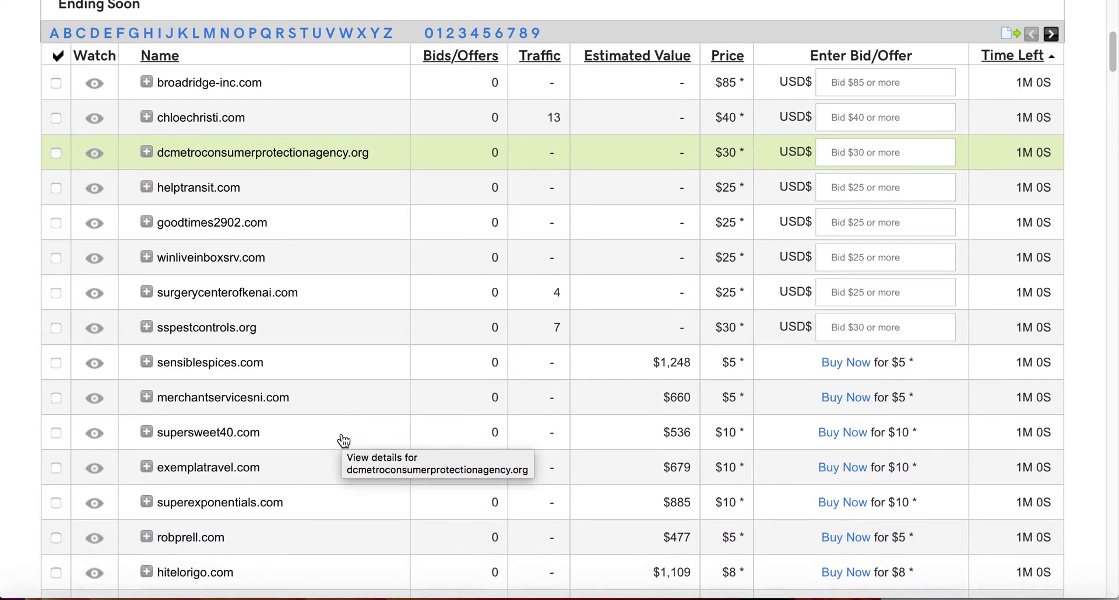
scroll(342, 438, down, 3)
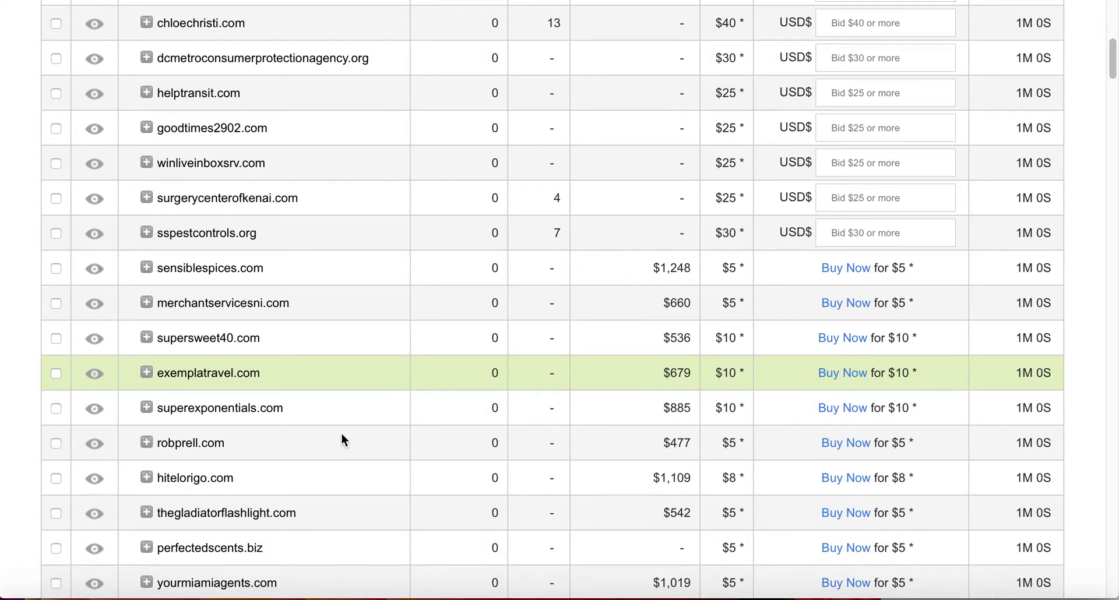
scroll(342, 440, down, 1)
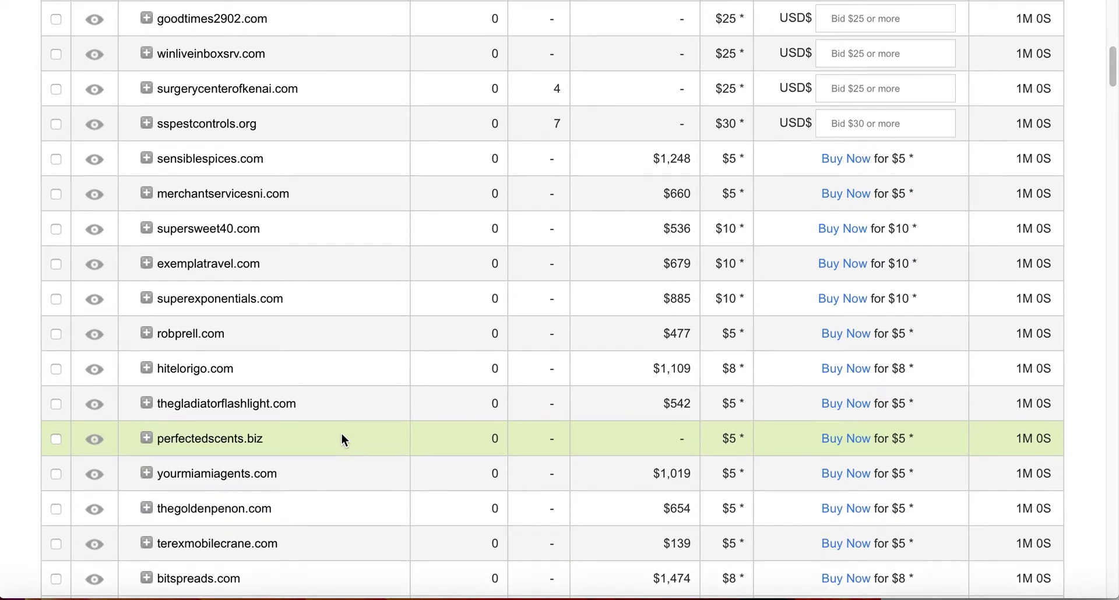
scroll(341, 432, up, 13)
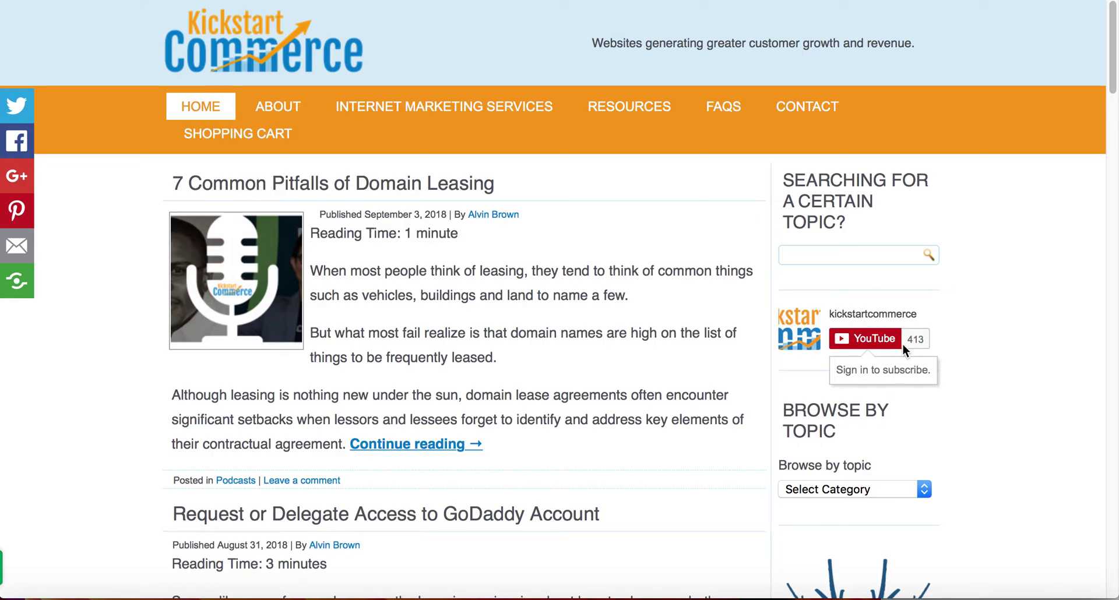
- On the Kickstart Commerce home page, look over the recent posts and The Daily Scoop subscription form
scroll(967, 345, down, 8)
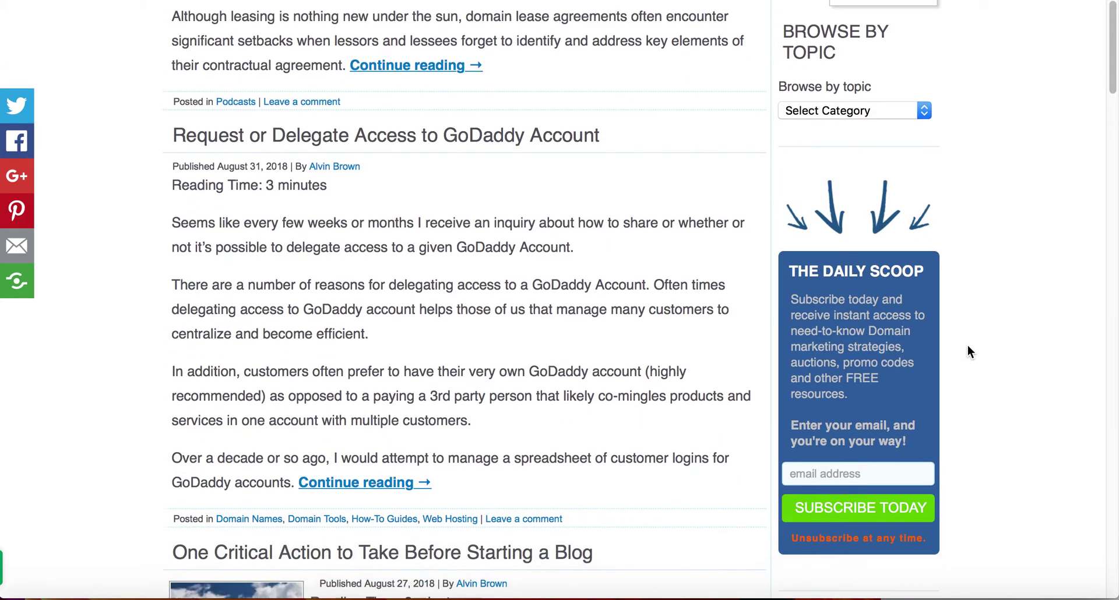
scroll(970, 352, down, 2)
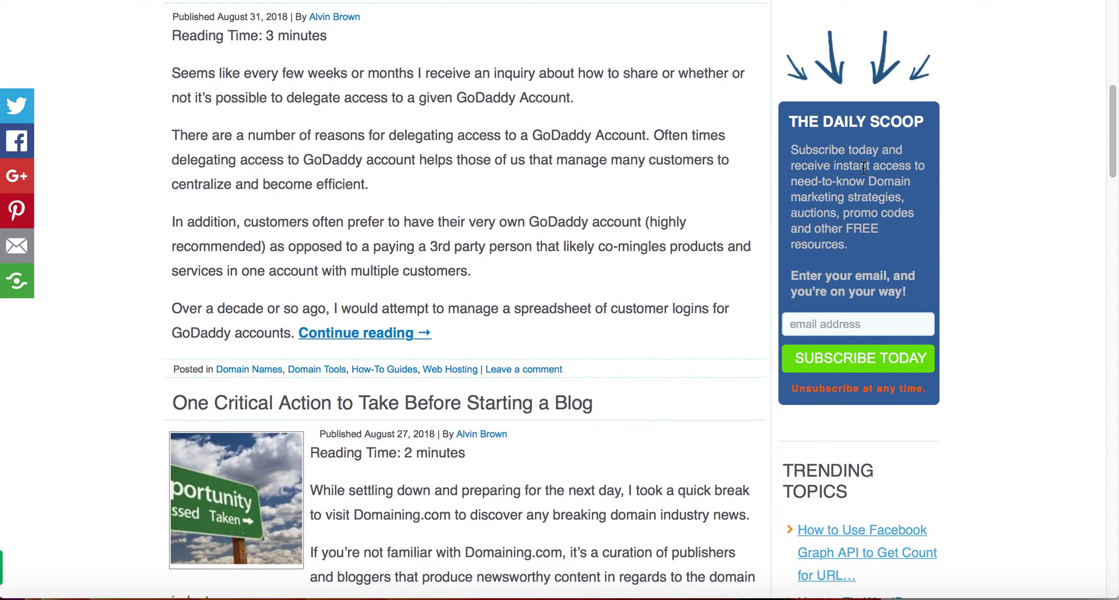